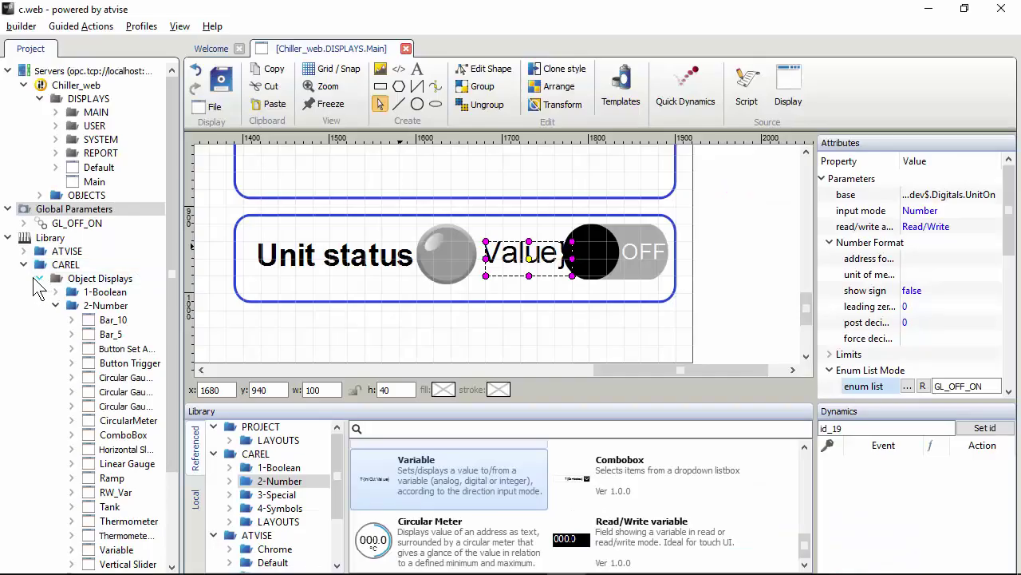
Collapse the CAREL library branch and expand the PROJECT library in the project tree.
{"action": "left_click", "coordinate": [32, 278]}
{"action": "left_click", "coordinate": [24, 264]}
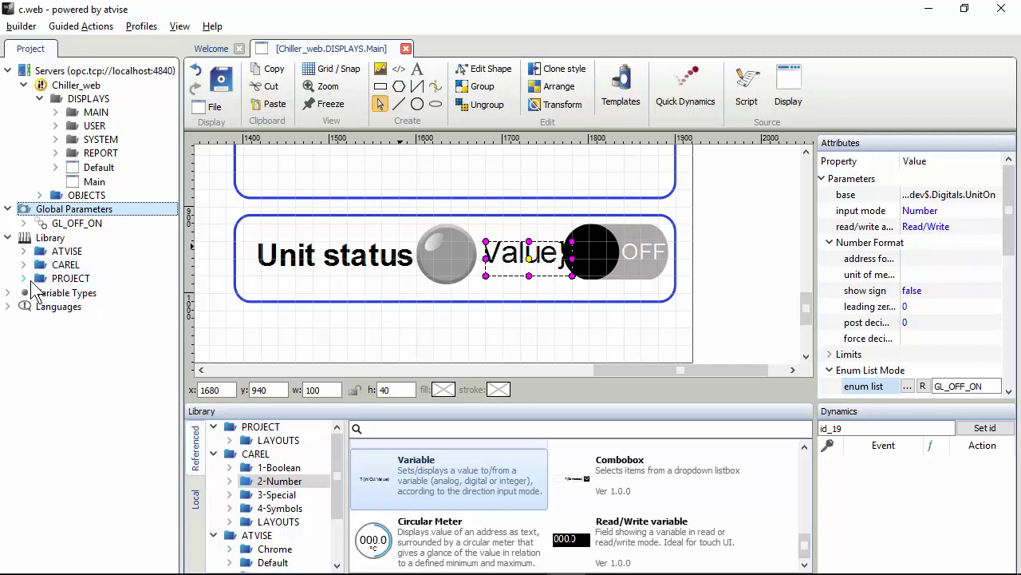
{"action": "left_click", "coordinate": [24, 277]}
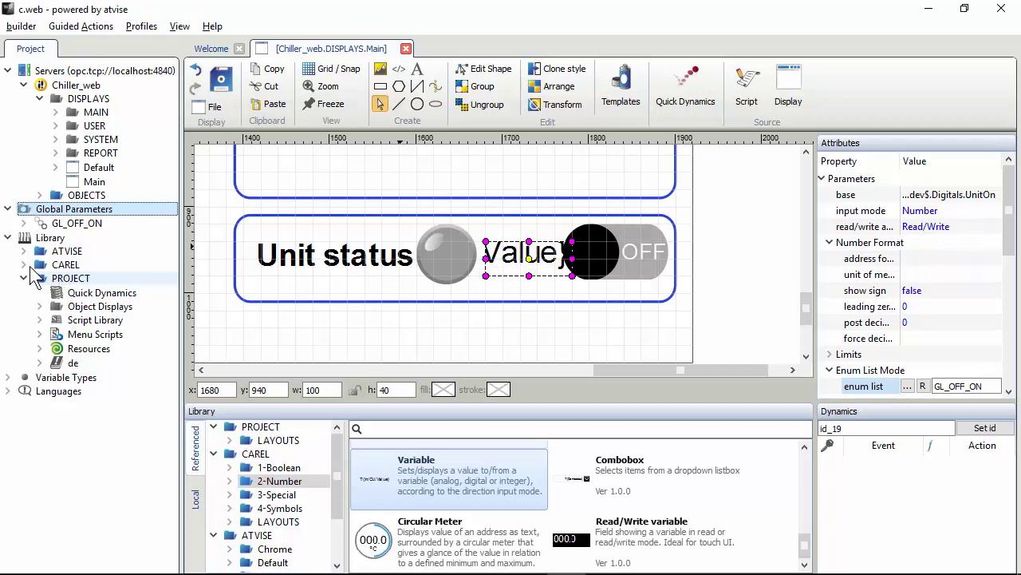
{"action": "left_click", "coordinate": [24, 264]}
{"action": "left_click", "coordinate": [24, 250]}
{"action": "left_click", "coordinate": [24, 251]}
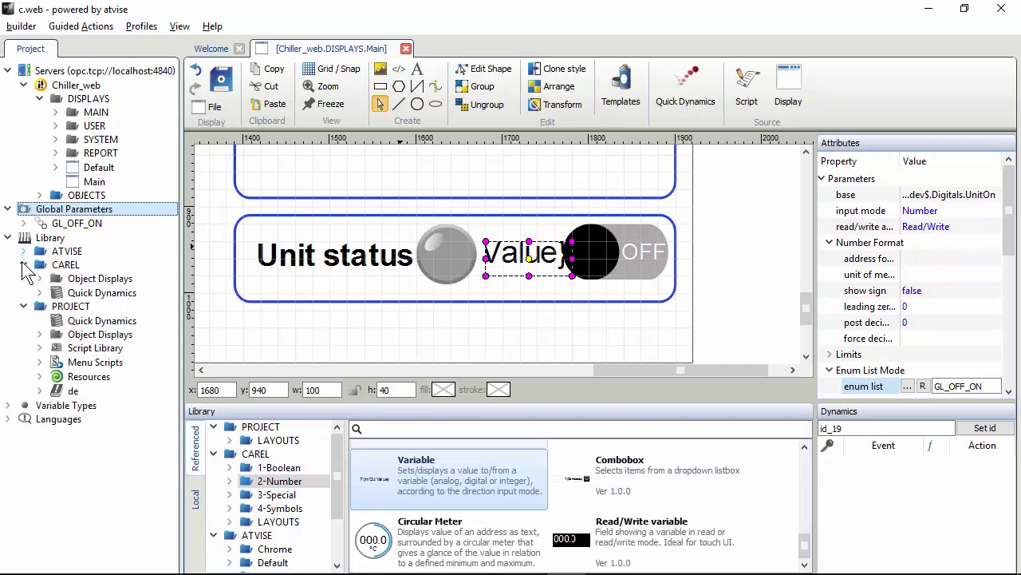
{"action": "left_click", "coordinate": [24, 264]}
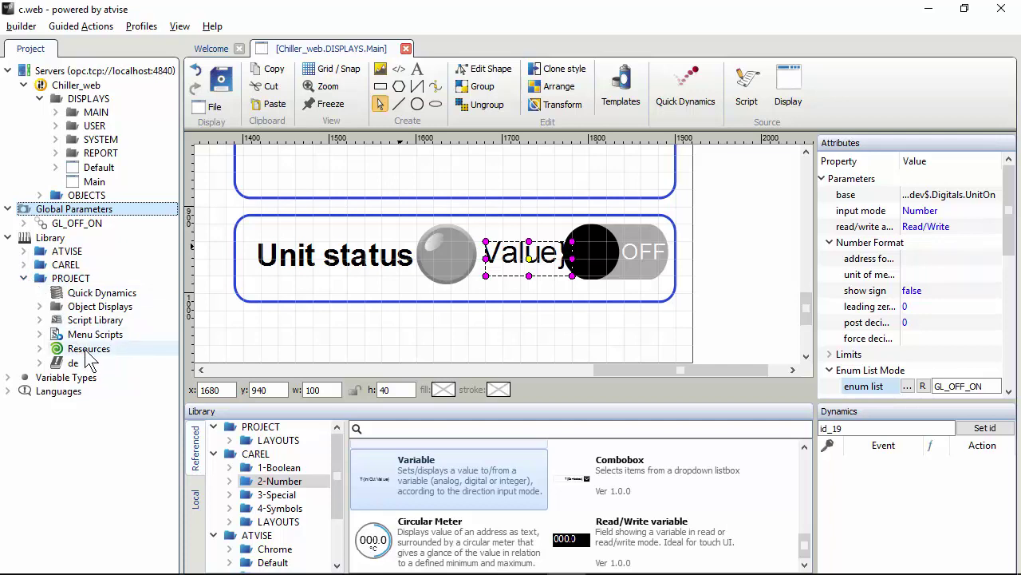
Add all image files from the C: drive's cweb_KSA\Images folder to the PROJECT library's Resources.
{"action": "right_click", "coordinate": [123, 353]}
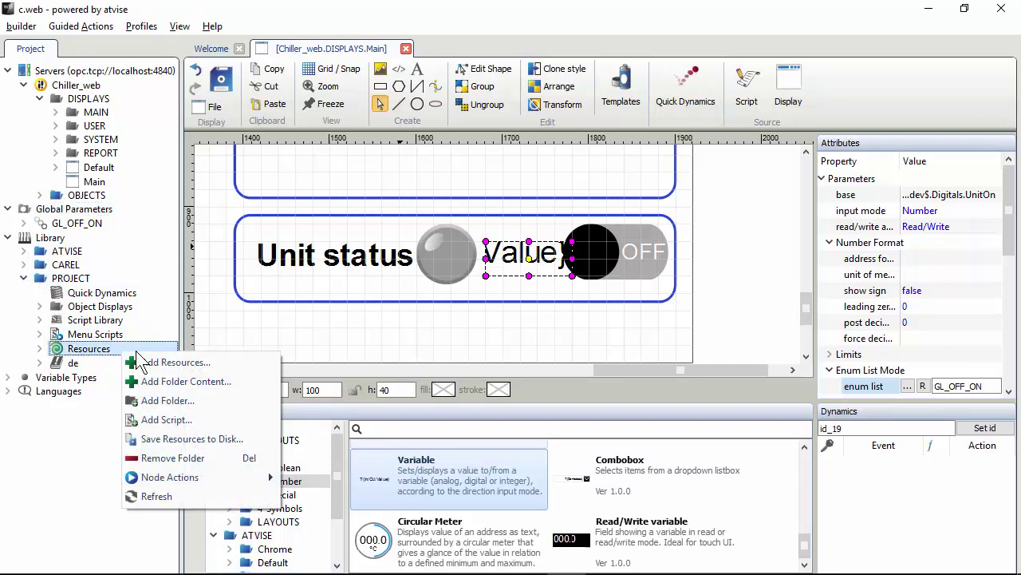
{"action": "left_click", "coordinate": [160, 367]}
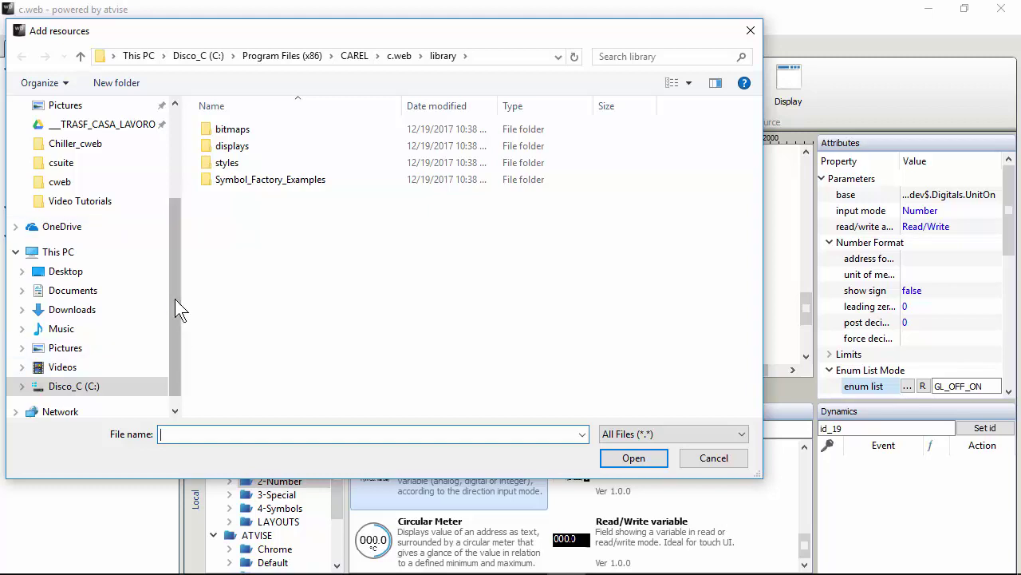
{"action": "left_click", "coordinate": [115, 383]}
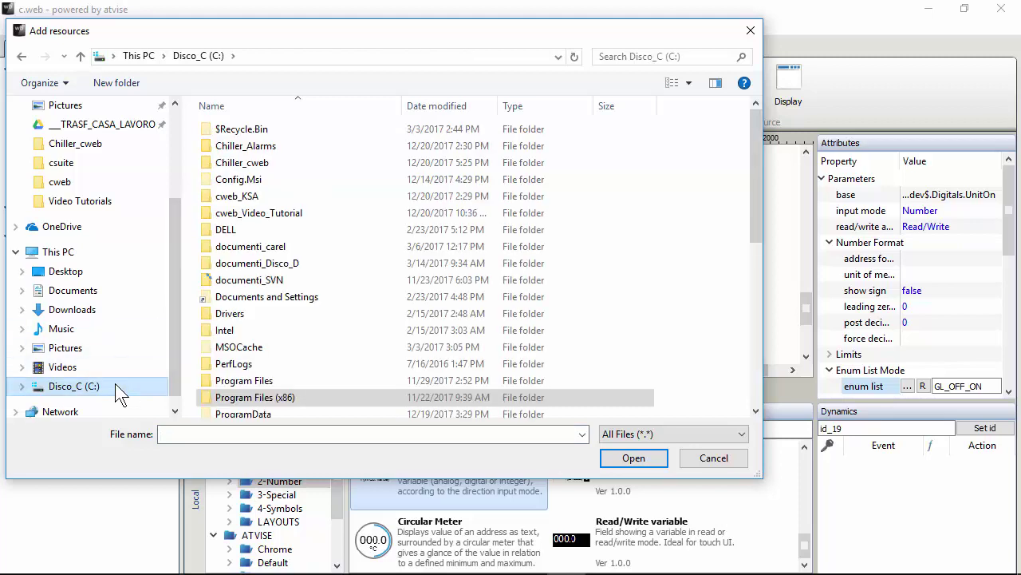
{"action": "double_click", "coordinate": [257, 197]}
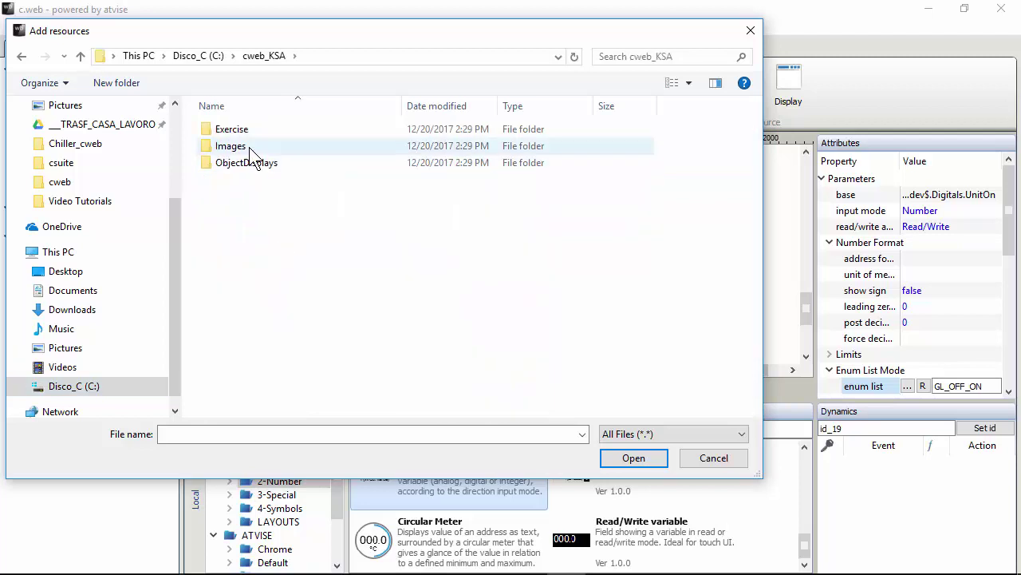
{"action": "double_click", "coordinate": [254, 146]}
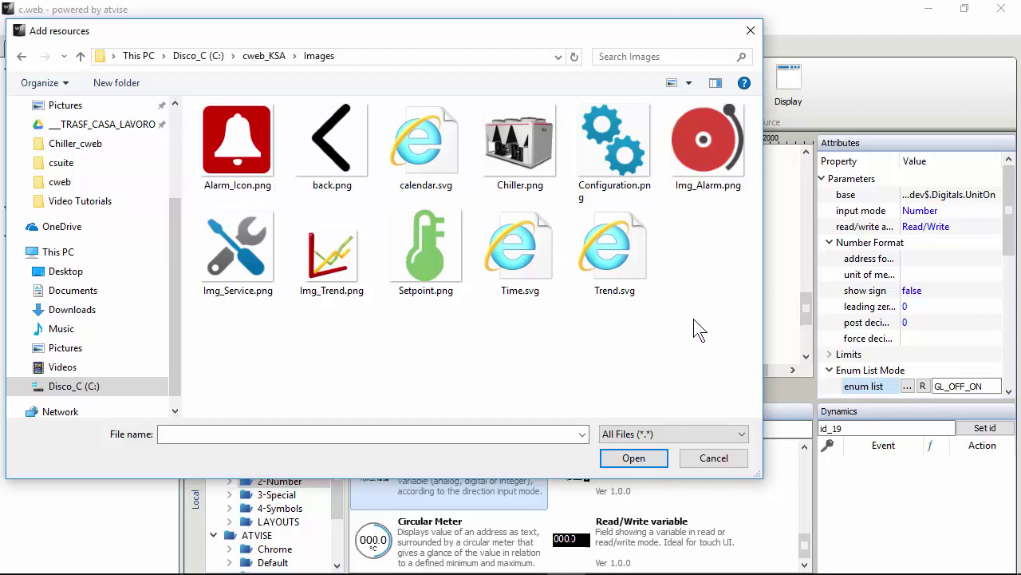
{"action": "left_click_drag", "start_coordinate": [695, 330], "coordinate": [232, 106]}
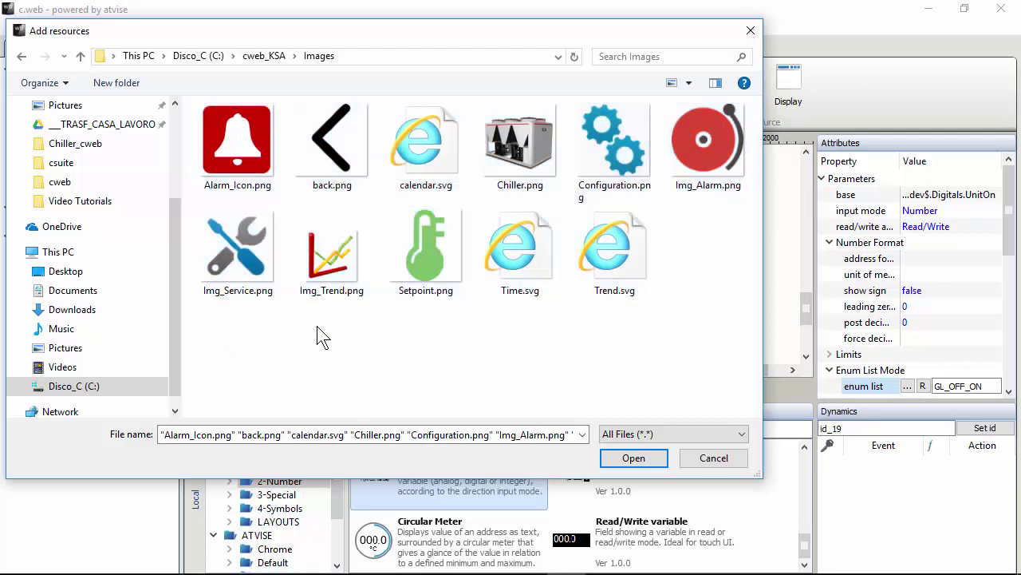
{"action": "key", "text": "ctrl+a"}
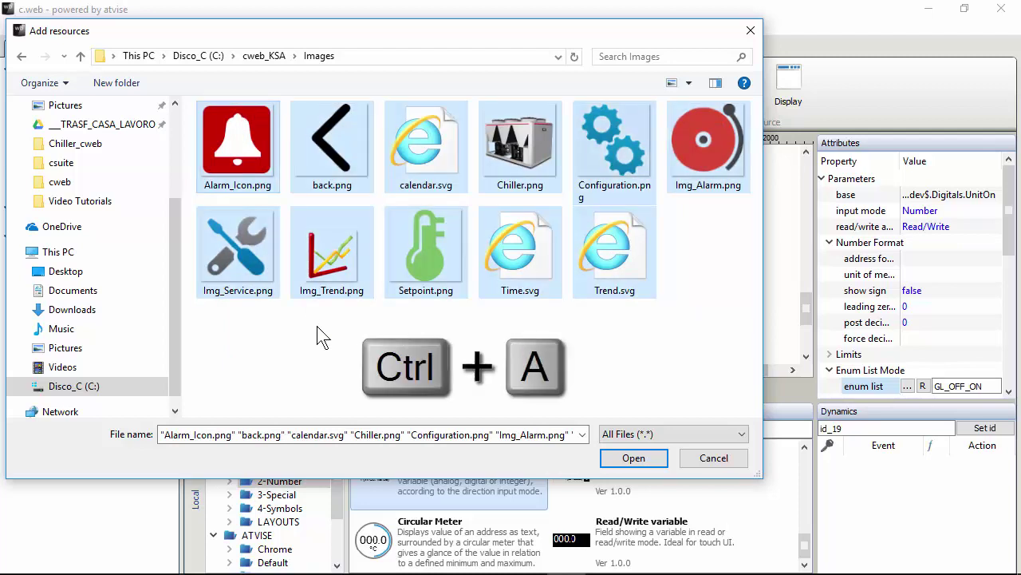
{"action": "left_click", "coordinate": [634, 457]}
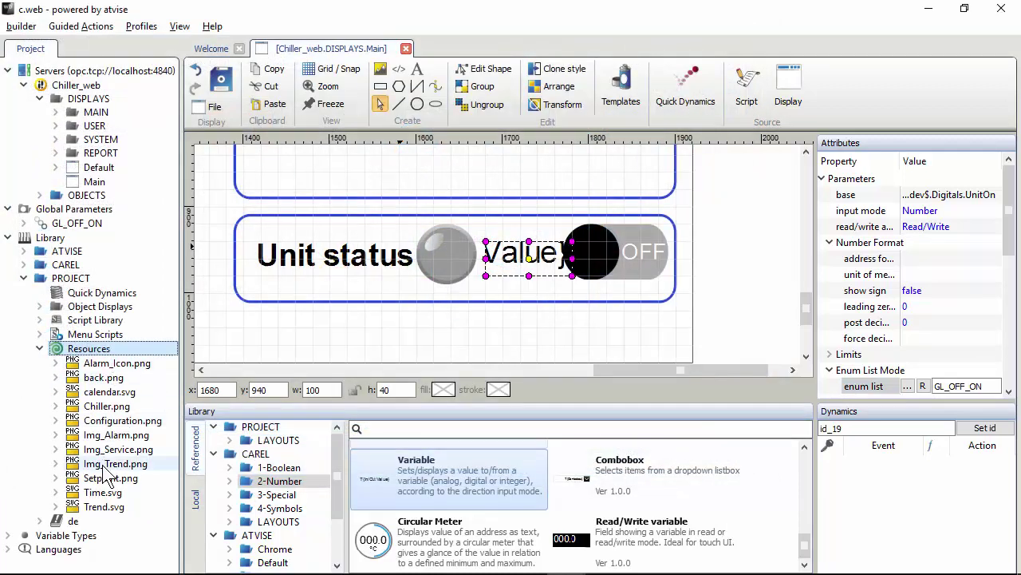
Place Chiller.png in the empty area of the Main display, sized about 1080 × 780 at about x 70, y 140.
{"action": "left_click", "coordinate": [282, 335]}
{"action": "scroll", "coordinate": [283, 335], "scroll_direction": "down", "scroll_amount": 5}
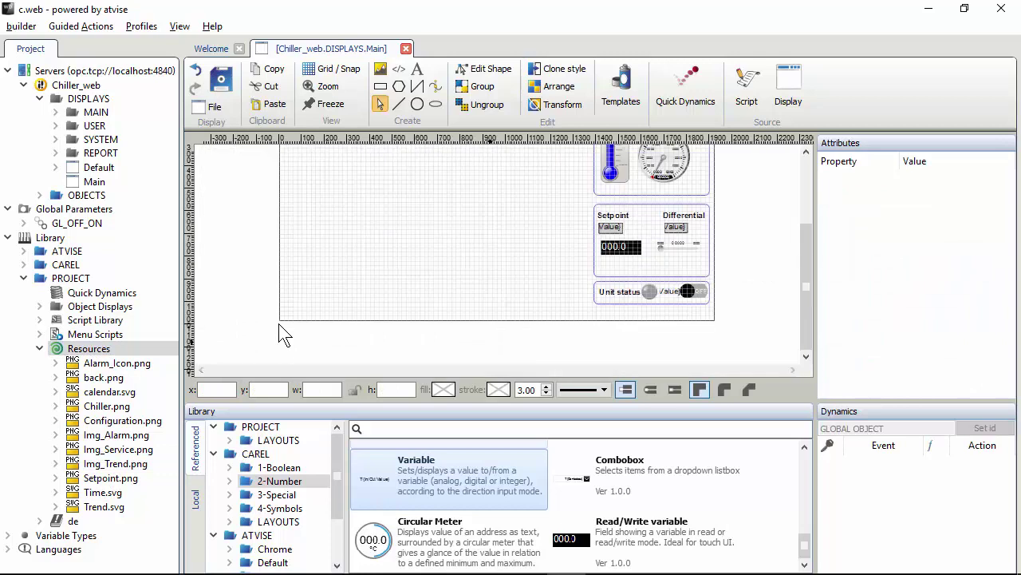
{"action": "left_click", "coordinate": [97, 407]}
{"action": "left_click_drag", "start_coordinate": [95, 413], "coordinate": [387, 209]}
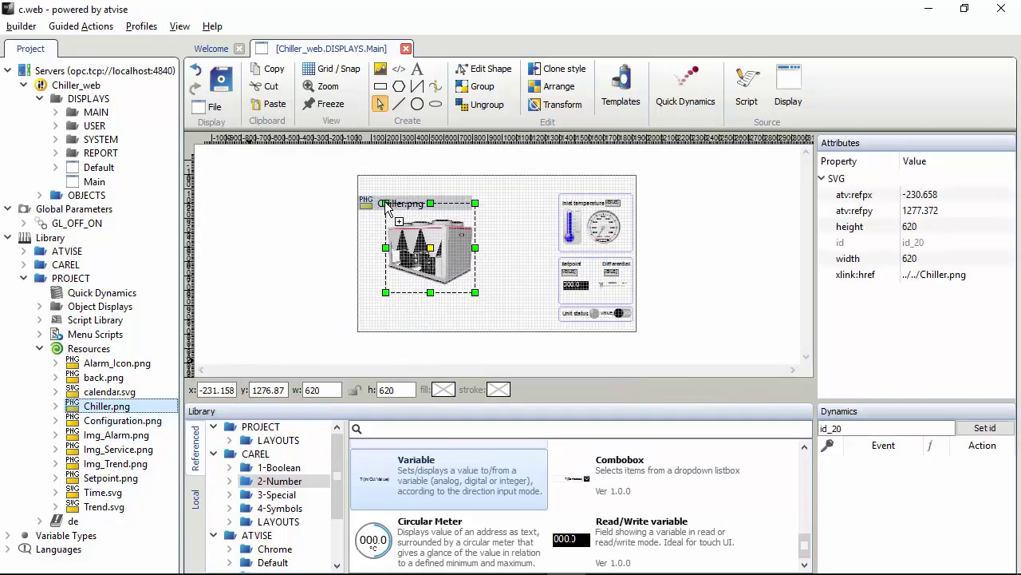
{"action": "left_click_drag", "start_coordinate": [447, 275], "coordinate": [524, 297]}
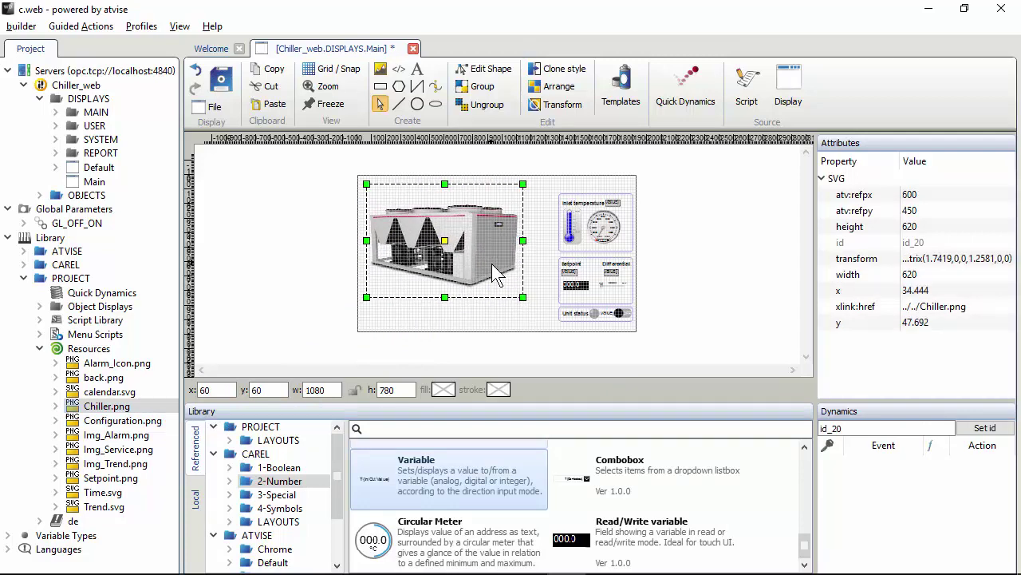
{"action": "left_click_drag", "start_coordinate": [493, 265], "coordinate": [493, 274]}
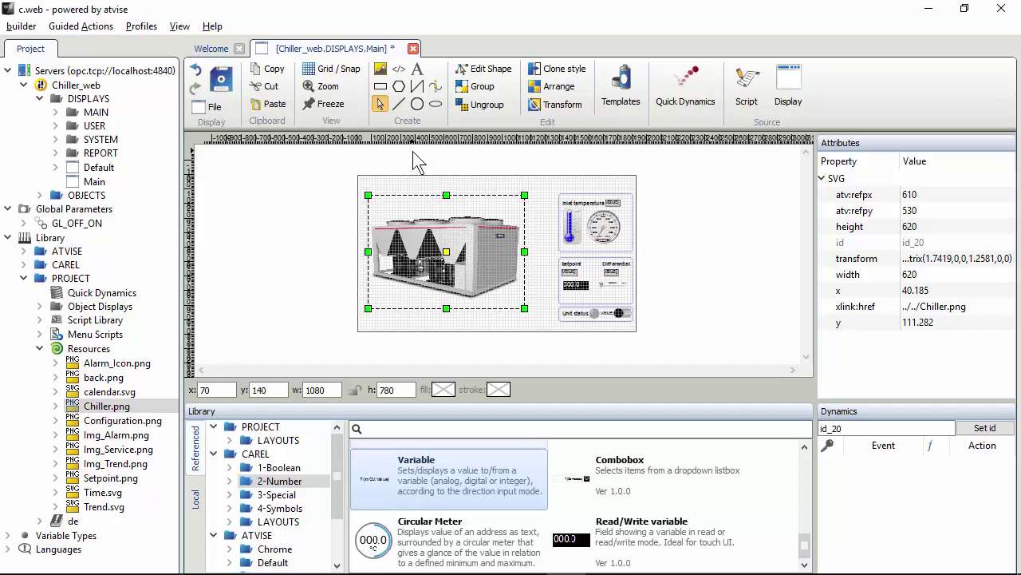
Copy the "Inlet temperature" label to about x 90, y 120 above the chiller image and set the copy's font size to 72.
{"action": "left_click", "coordinate": [566, 202]}
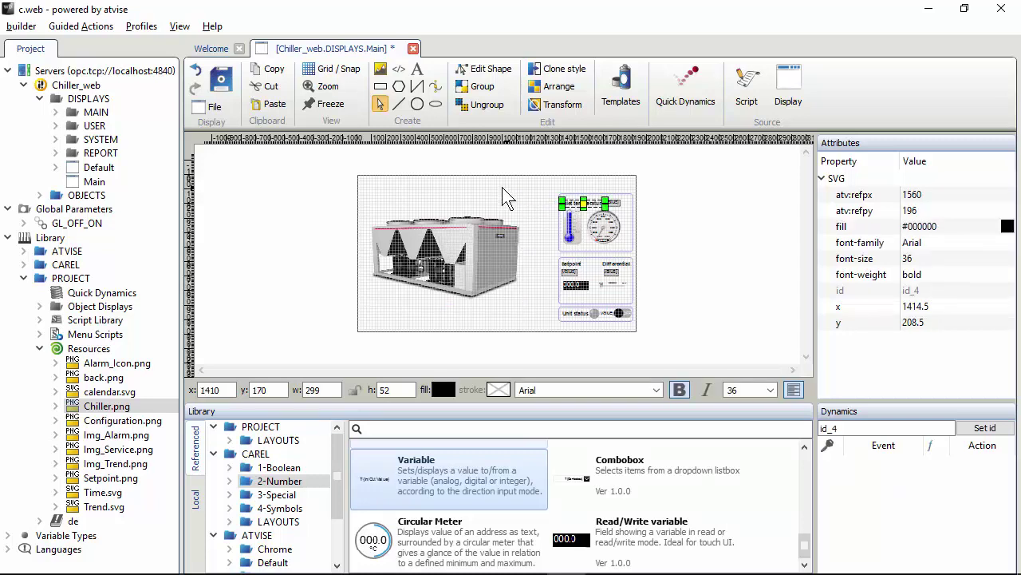
{"action": "key", "text": "ctrl+v"}
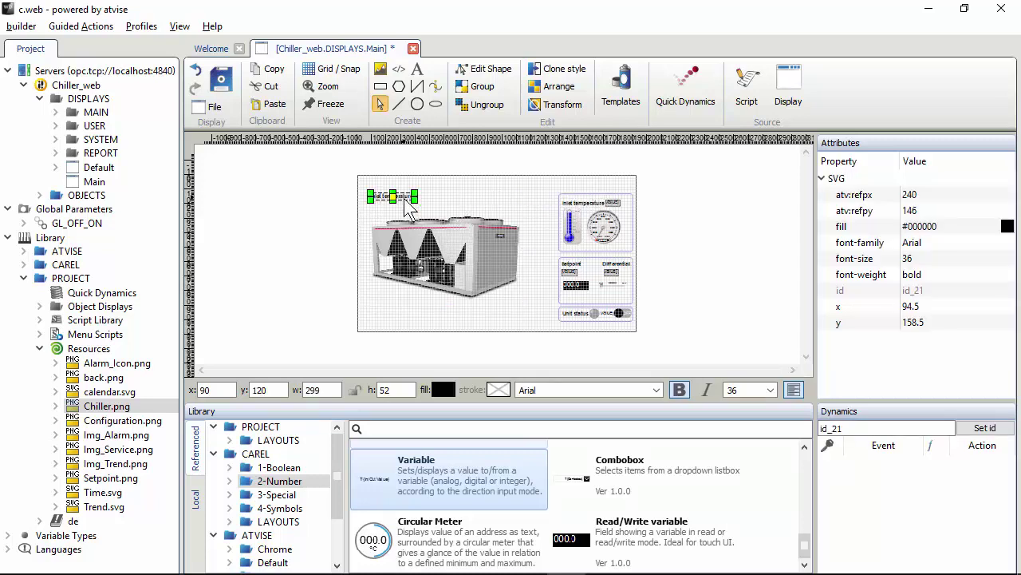
{"action": "key", "text": "ctrl+a"}
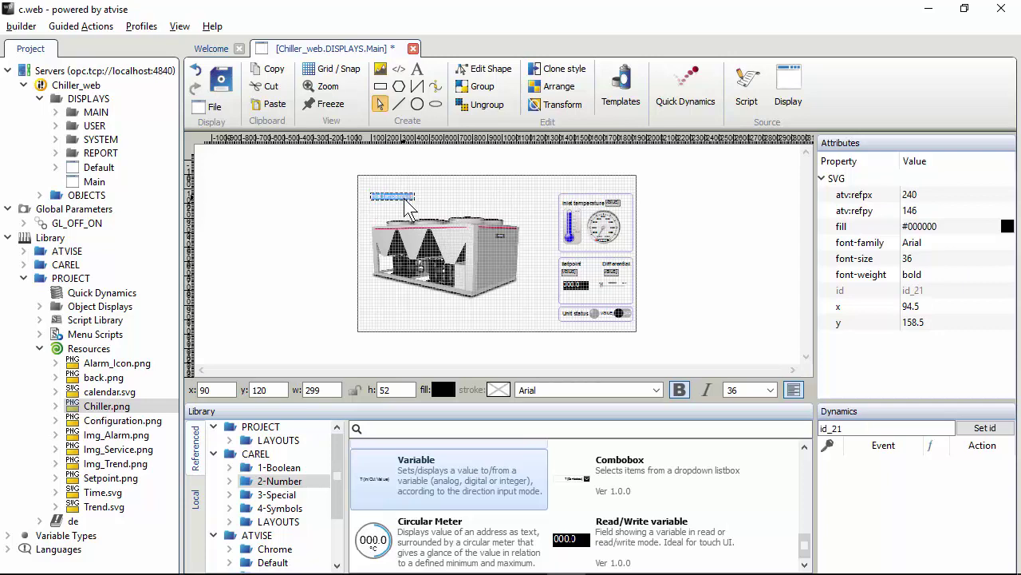
{"action": "left_click", "coordinate": [771, 390]}
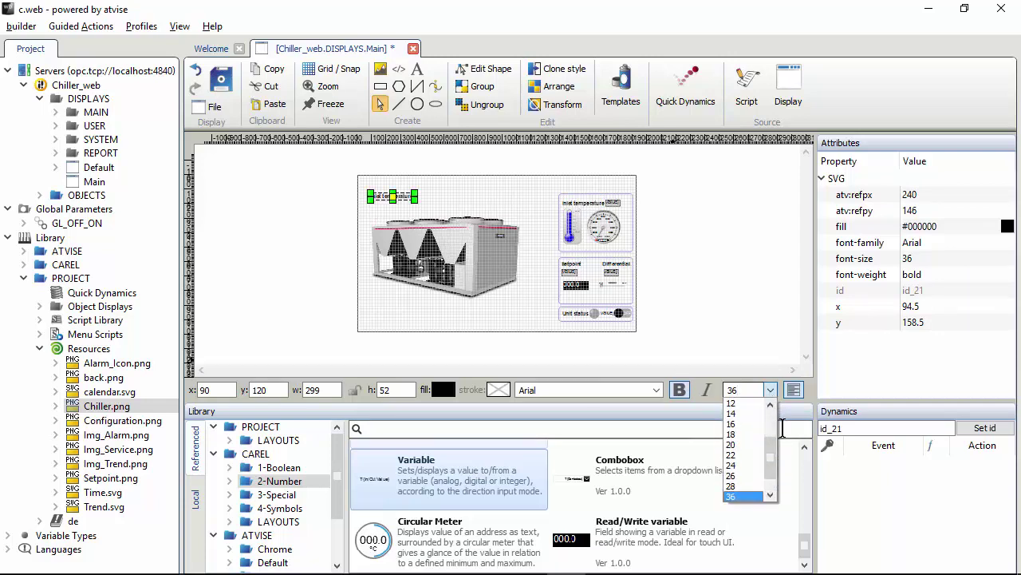
{"action": "scroll", "coordinate": [746, 479], "scroll_direction": "down", "scroll_amount": 2}
{"action": "left_click", "coordinate": [742, 497]}
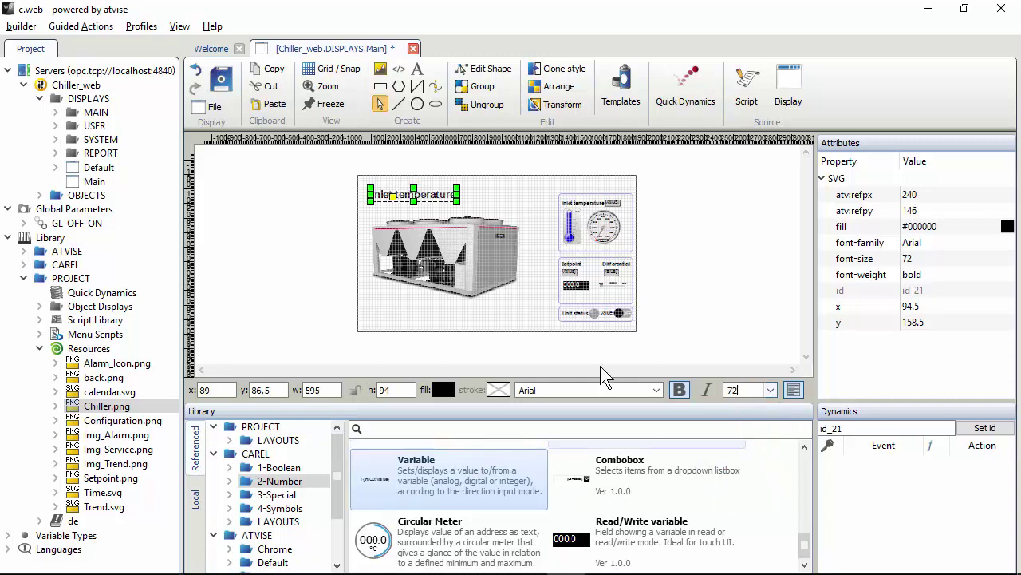
Replace the copied label's text with "My Chiller c.web".
{"action": "scroll", "coordinate": [470, 214], "scroll_direction": "up", "scroll_amount": 1}
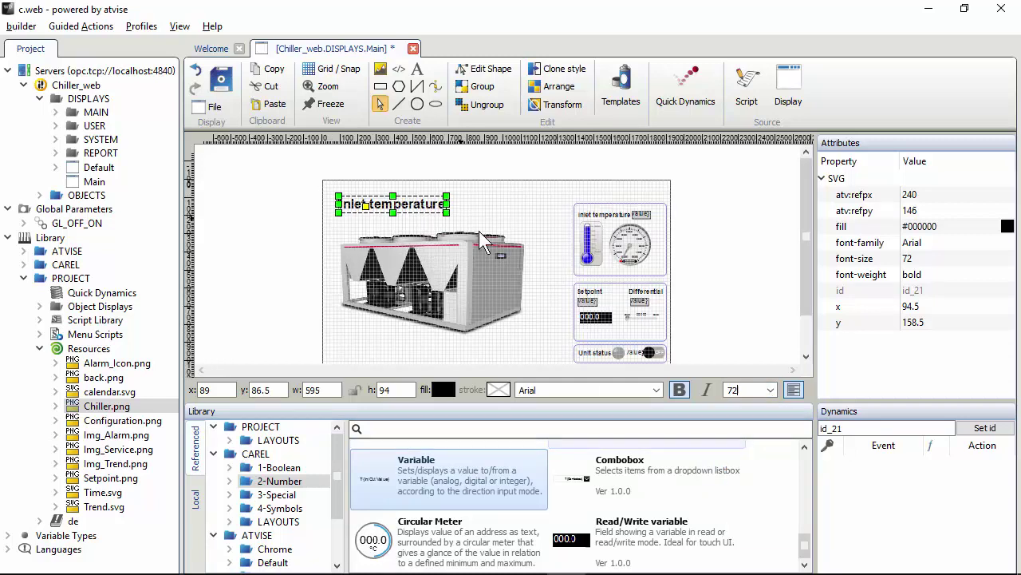
{"action": "double_click", "coordinate": [425, 209]}
{"action": "key", "text": "ctrl+a"}
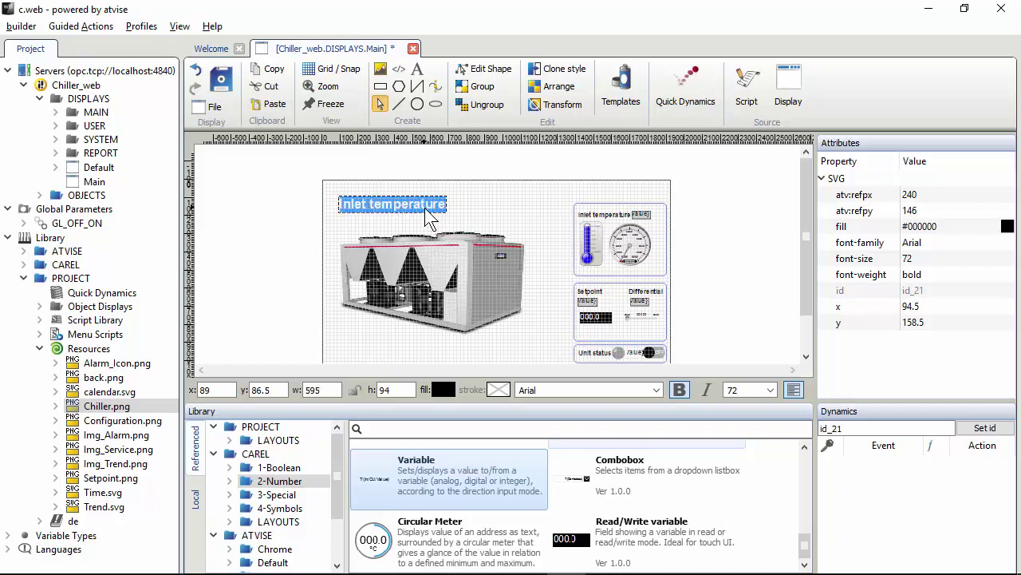
{"action": "type", "text": "My Chiller c.web"}
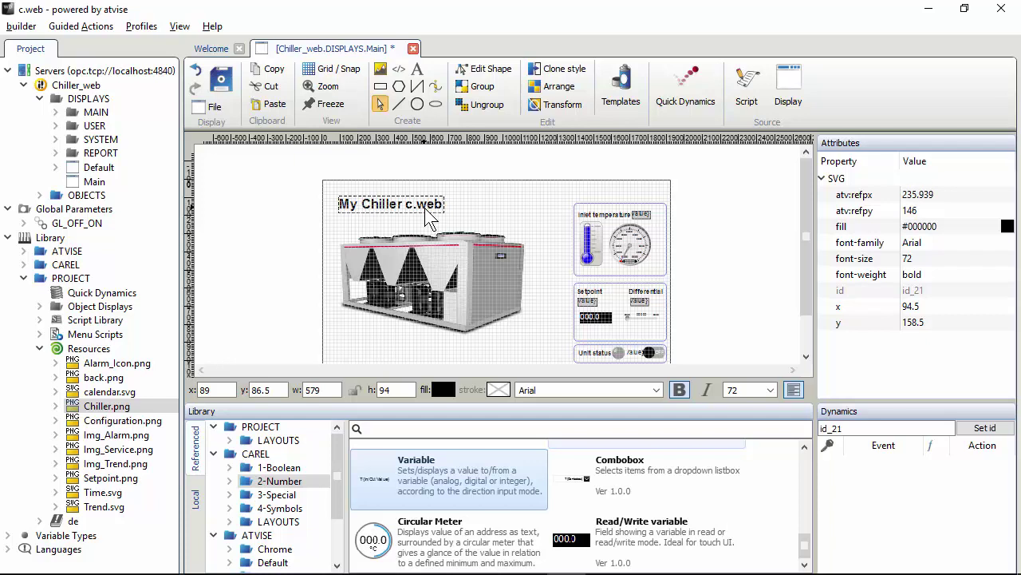
{"action": "key", "text": "Escape"}
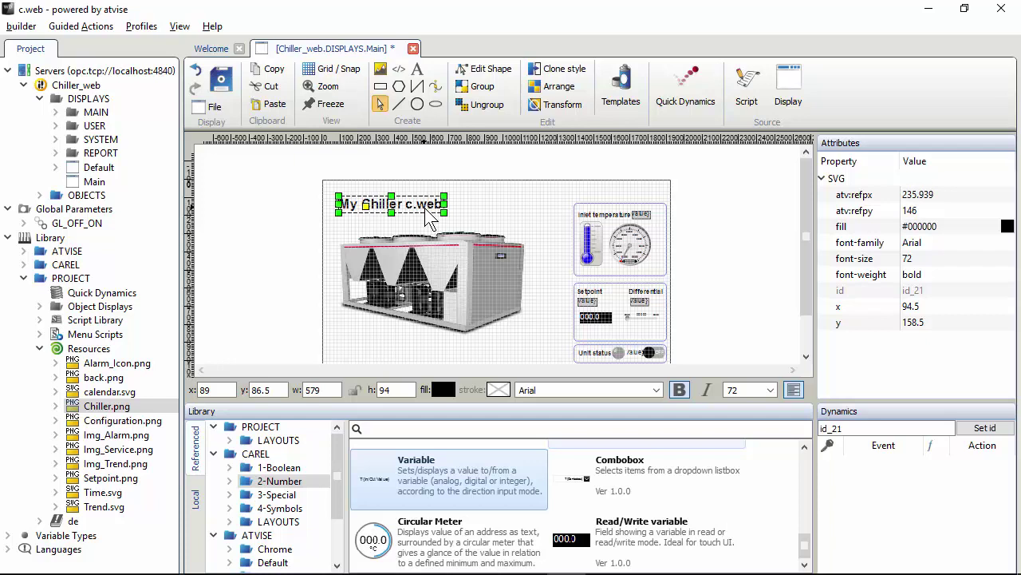
{"action": "key", "text": "Escape"}
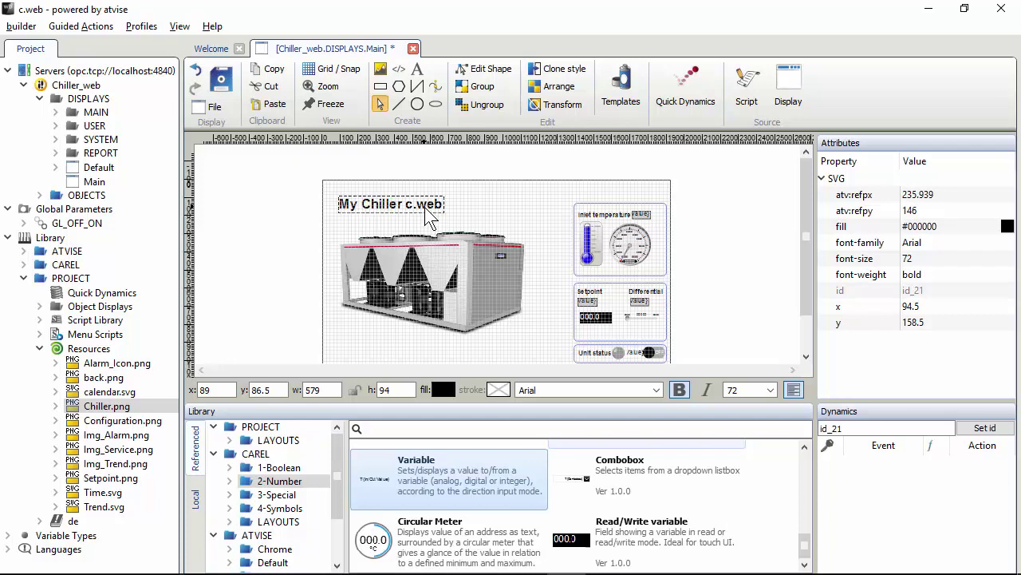
Set the fill colour of the "My Chiller c.web" title to blue #140cff.
{"action": "left_click", "coordinate": [443, 389]}
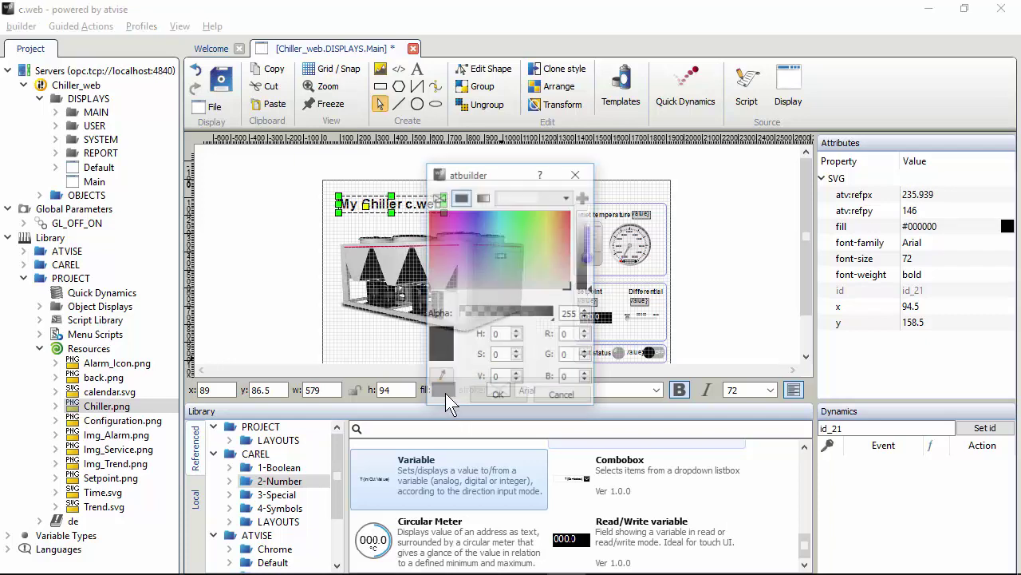
{"action": "left_click", "coordinate": [476, 211]}
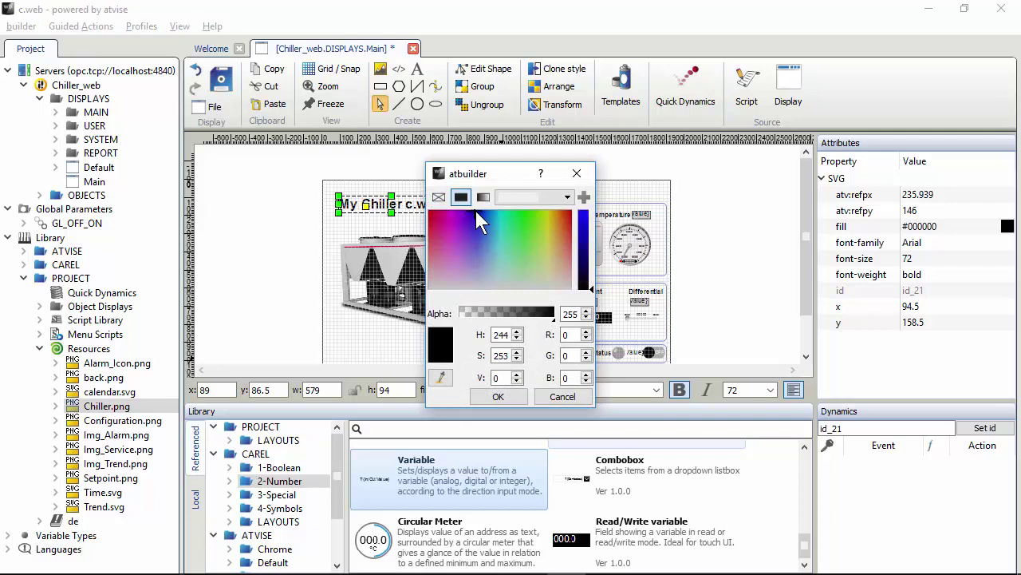
{"action": "left_click", "coordinate": [586, 213]}
{"action": "left_click_drag", "start_coordinate": [586, 214], "coordinate": [586, 209]}
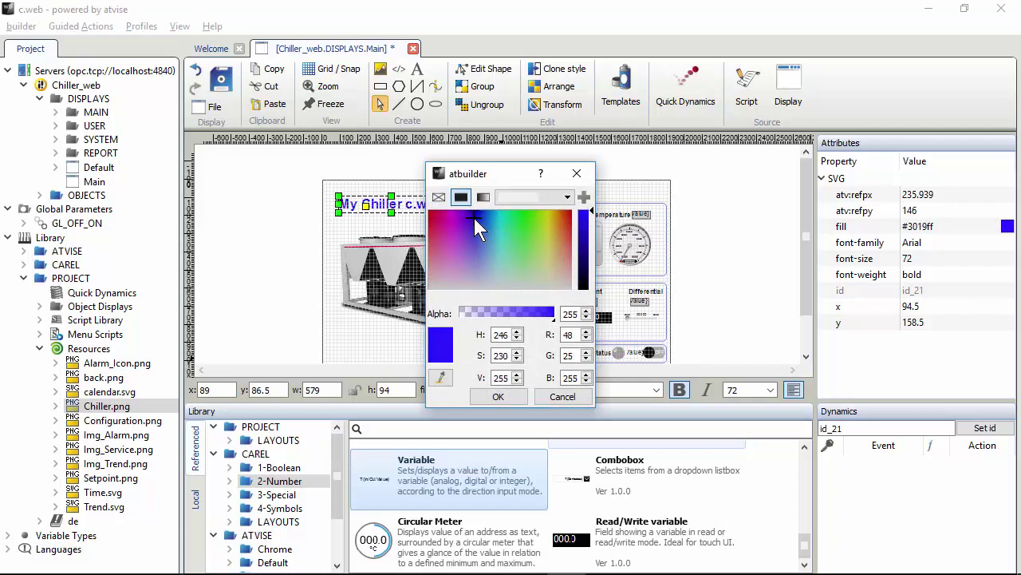
{"action": "left_click", "coordinate": [473, 214]}
{"action": "left_click", "coordinate": [489, 398]}
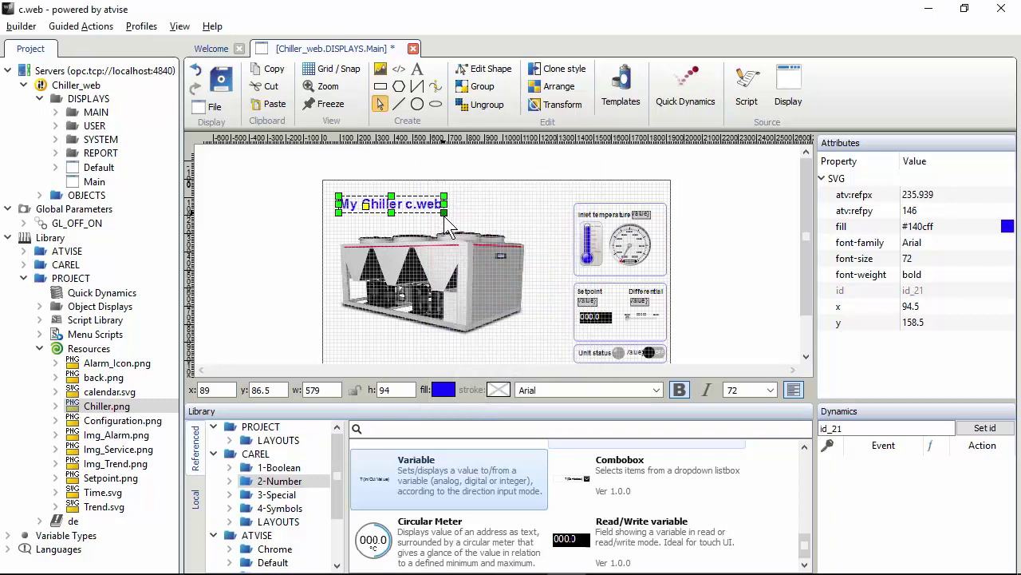
Stretch the "My Chiller c.web" title freehand to about 831 wide and 403 high.
{"action": "mouse_move", "coordinate": [445, 219]}
{"action": "left_mouse_down"}
{"action": "mouse_move", "coordinate": [471, 245]}
{"action": "mouse_move", "coordinate": [532, 266]}
{"action": "mouse_move", "coordinate": [500, 268]}
{"action": "mouse_move", "coordinate": [516, 274]}
{"action": "mouse_move", "coordinate": [459, 227]}
{"action": "left_mouse_up"}
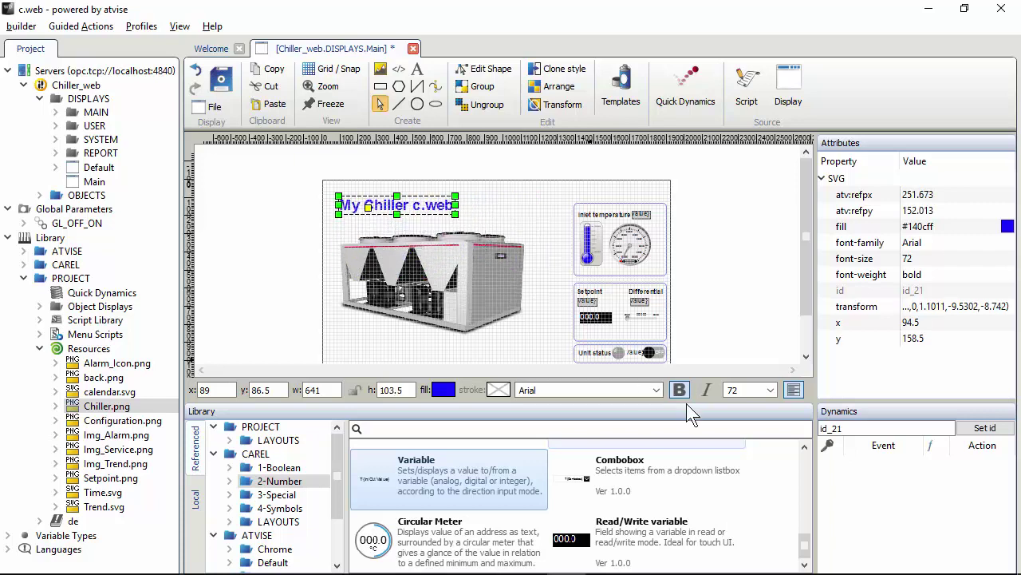
{"action": "left_click", "coordinate": [772, 389]}
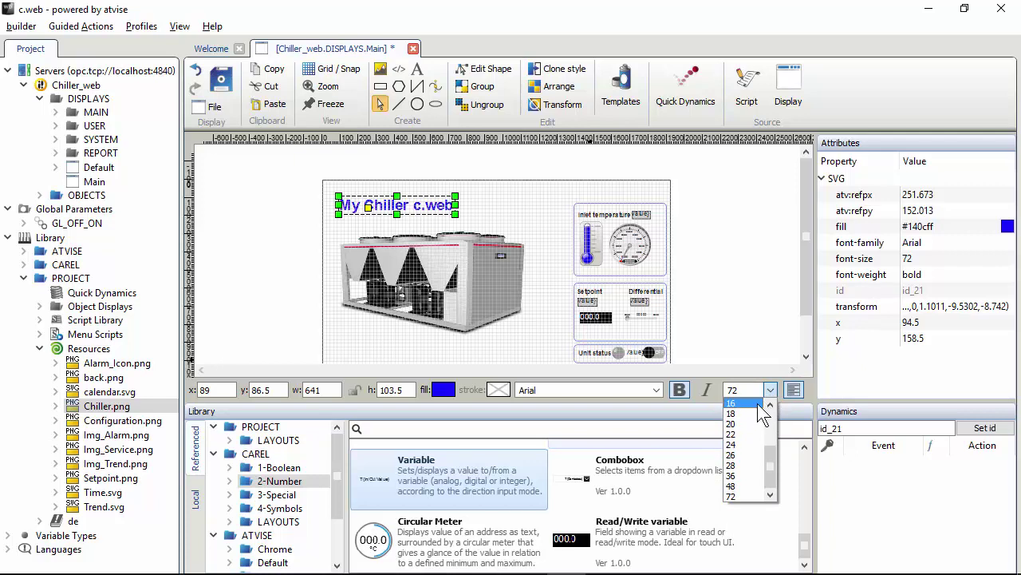
{"action": "left_click", "coordinate": [487, 215]}
{"action": "left_click", "coordinate": [453, 209]}
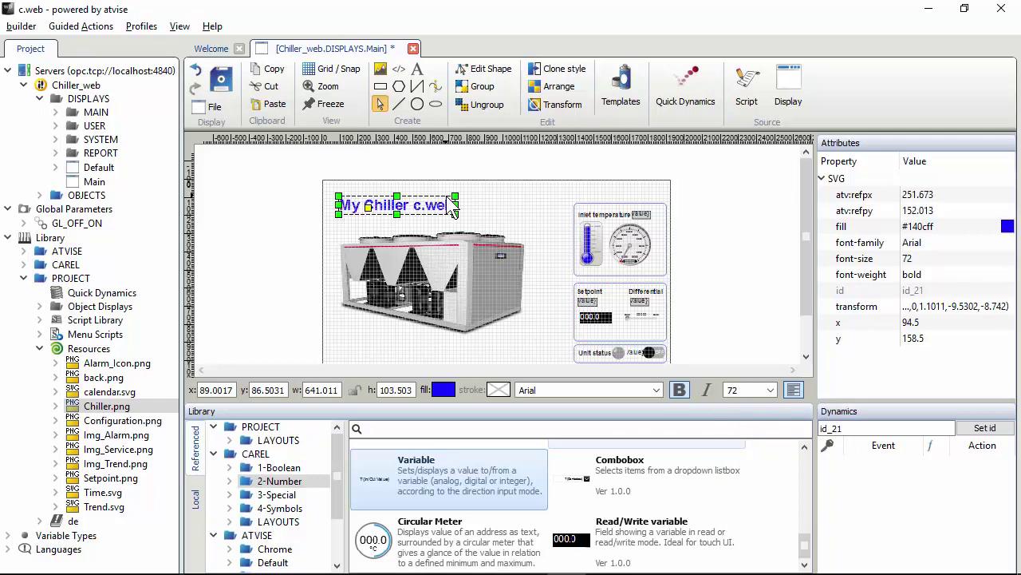
{"action": "left_click_drag", "start_coordinate": [455, 212], "coordinate": [490, 267]}
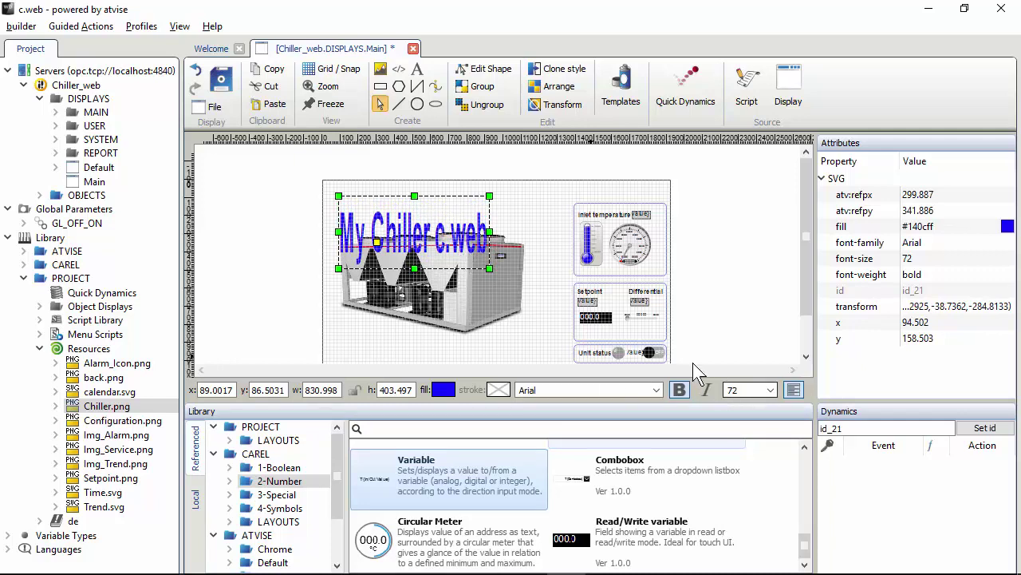
Paste another copy of the "Inlet temperature" label above the chiller picture and stretch it freehand to about 699 wide and 162 high.
{"action": "left_click", "coordinate": [585, 215]}
{"action": "key", "text": "ctrl+v"}
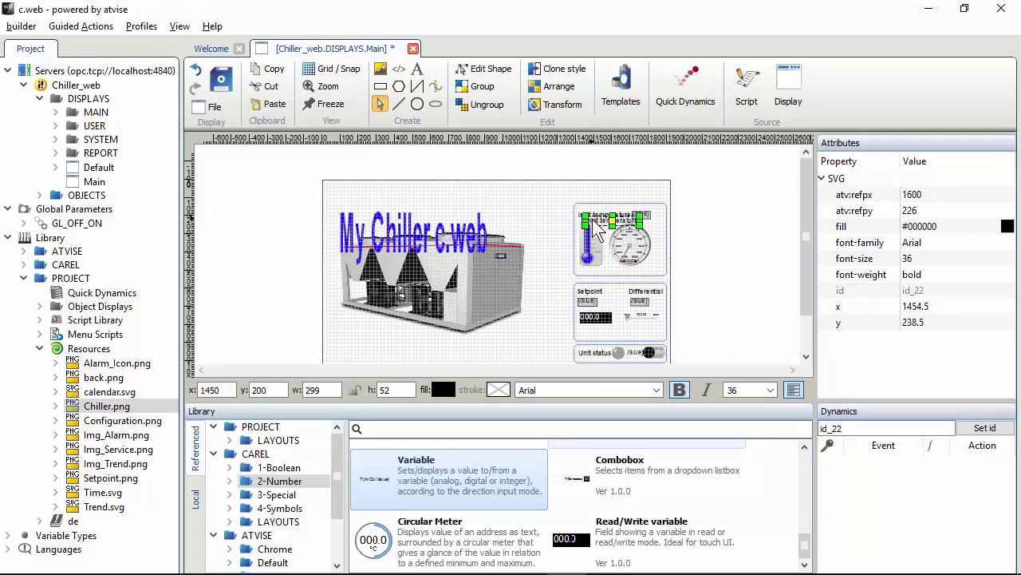
{"action": "left_click_drag", "start_coordinate": [588, 226], "coordinate": [535, 224]}
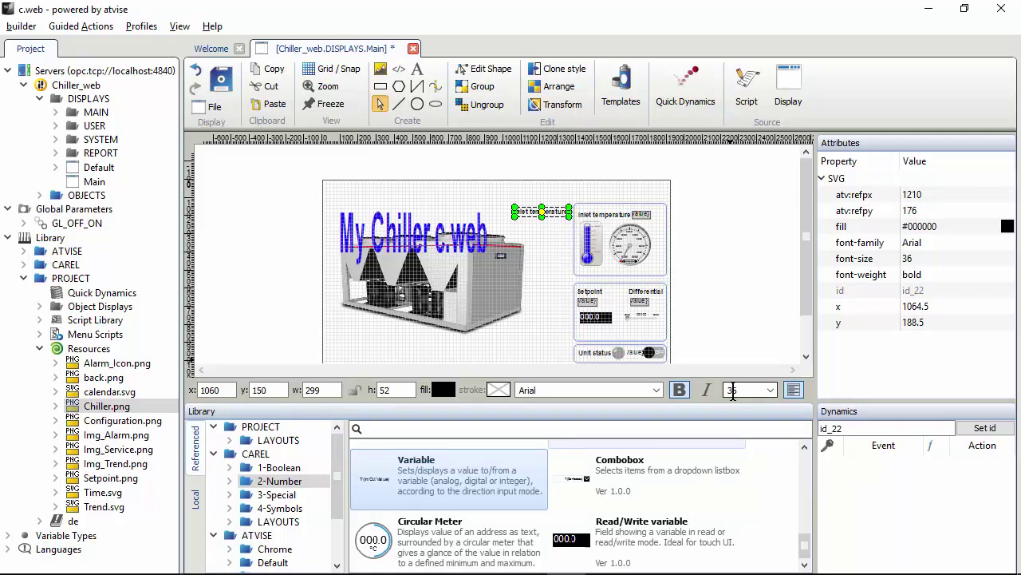
{"action": "left_click", "coordinate": [581, 216]}
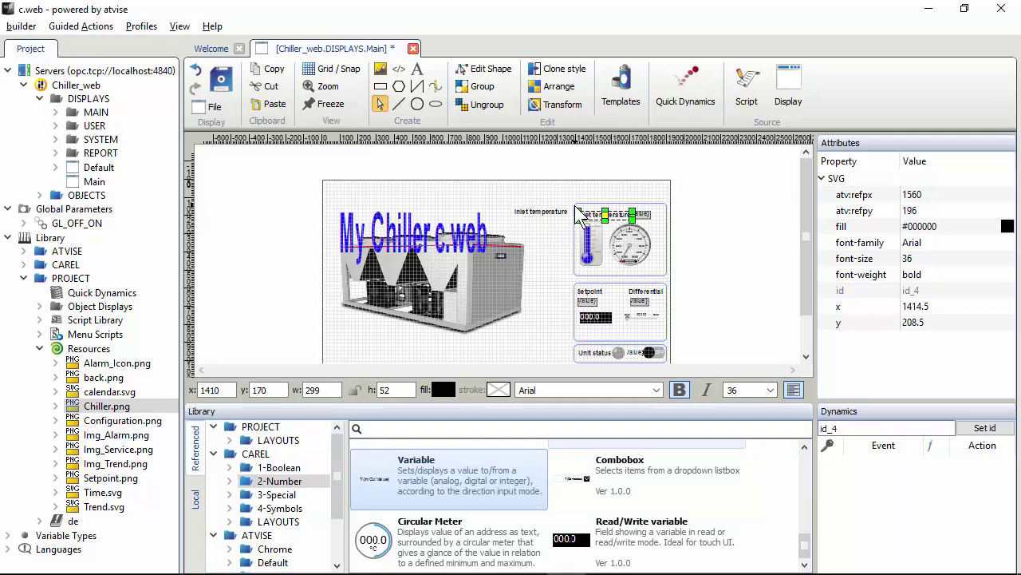
{"action": "left_click", "coordinate": [520, 212]}
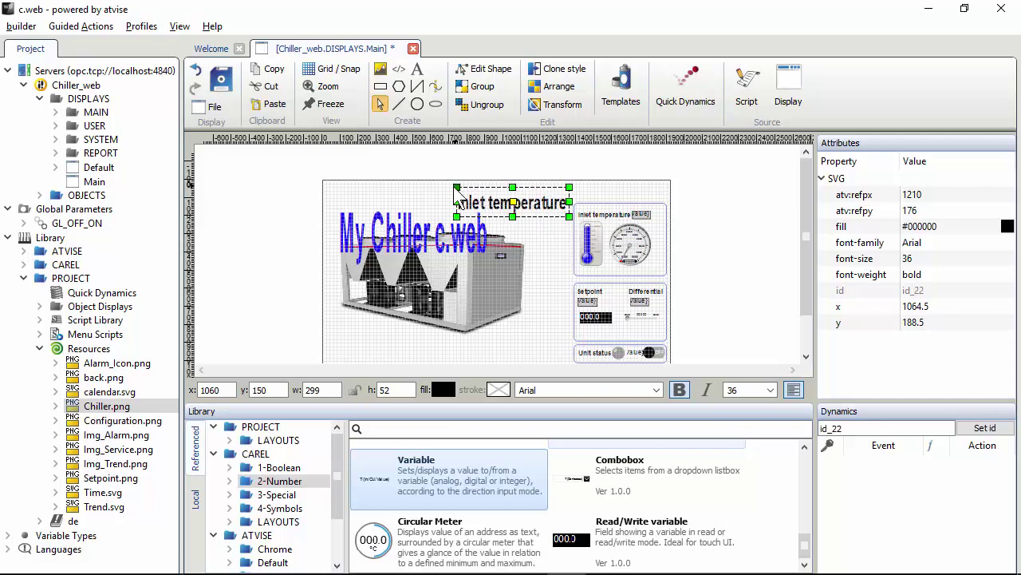
{"action": "left_click_drag", "start_coordinate": [457, 188], "coordinate": [442, 189]}
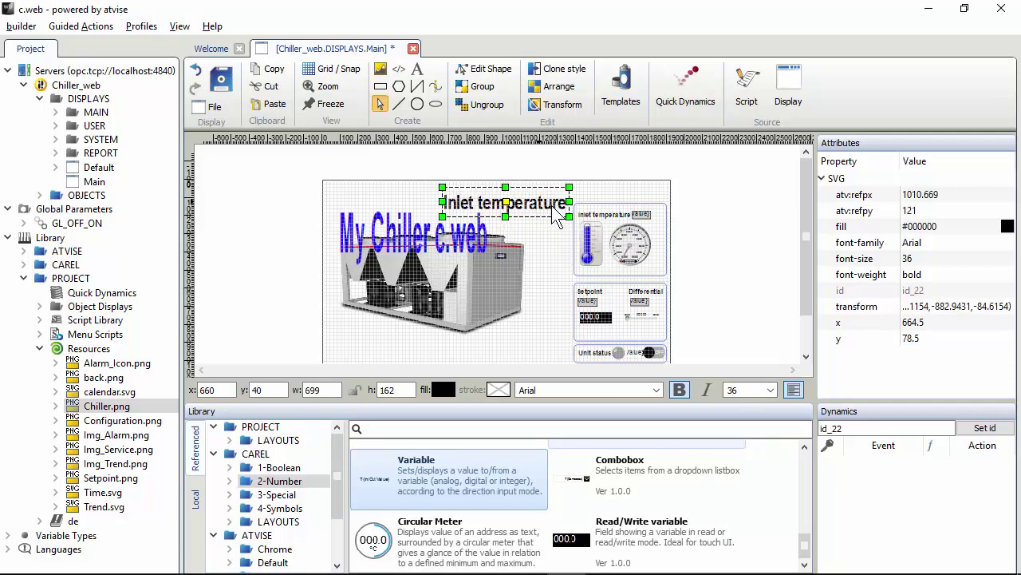
Move the enlarged "Inlet temperature" copy to about x 580, y 50, and delete it.
{"action": "left_click", "coordinate": [604, 217]}
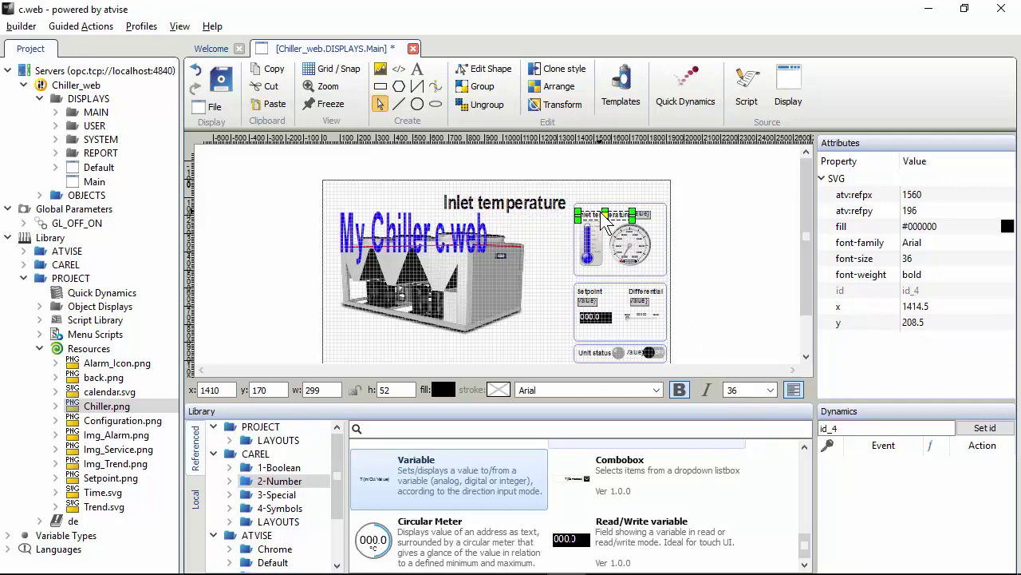
{"action": "left_click", "coordinate": [542, 216]}
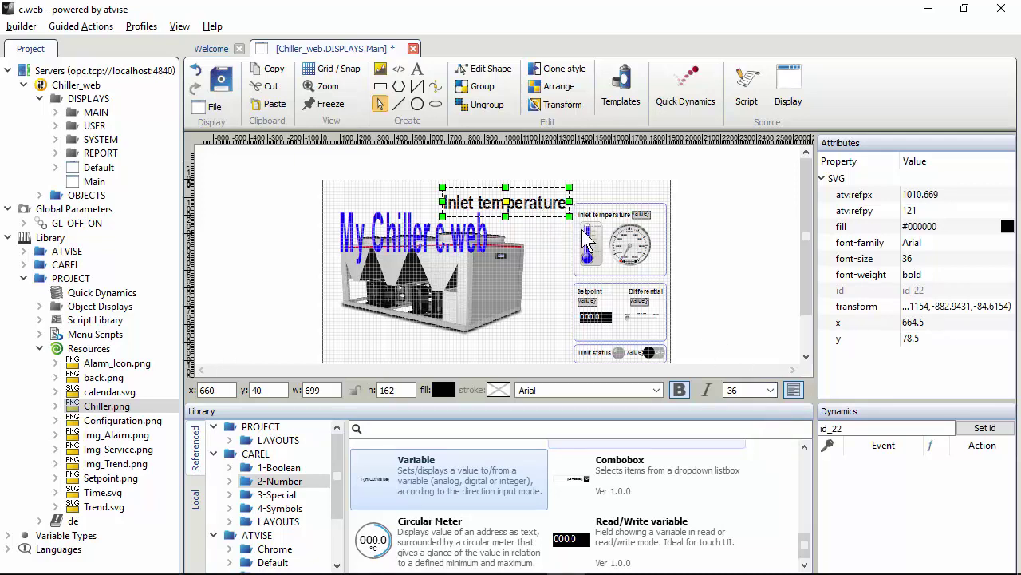
{"action": "left_click_drag", "start_coordinate": [536, 215], "coordinate": [521, 217]}
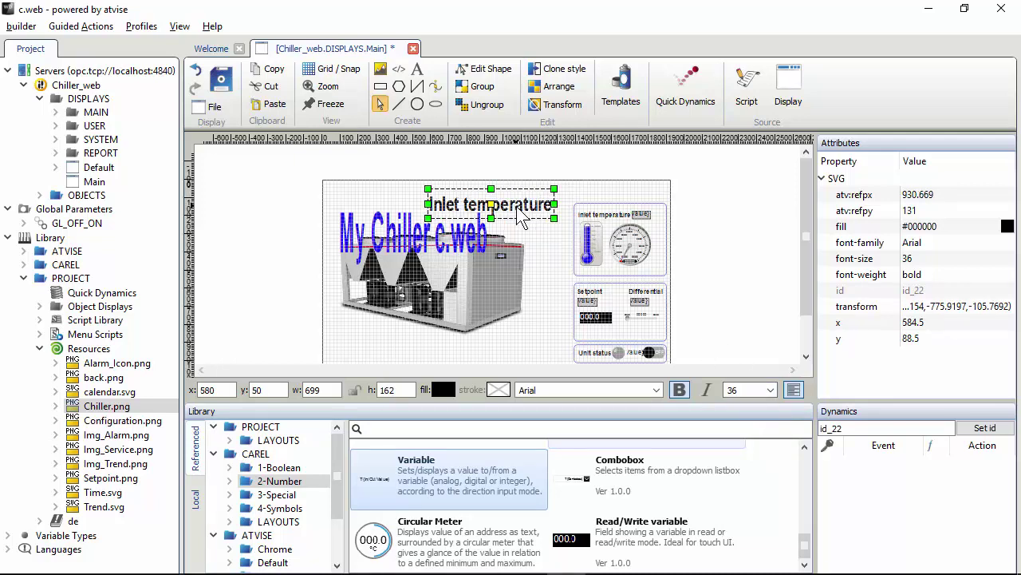
{"action": "key", "text": "Delete"}
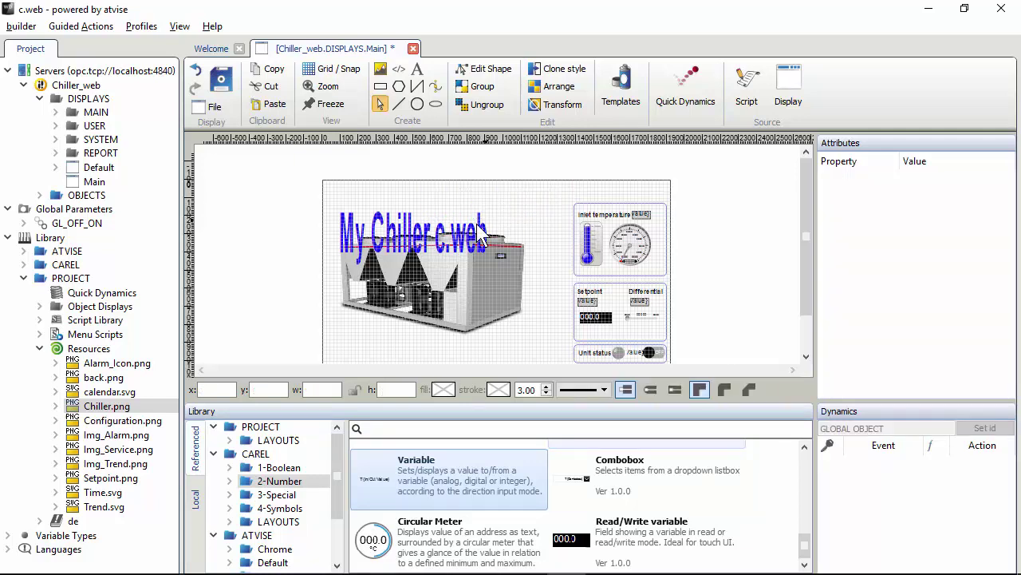
Reshape the "My Chiller c.web" title to about 950 wide and 160 high and place it at x 30, y 20.
{"action": "left_click_drag", "start_coordinate": [472, 249], "coordinate": [500, 214]}
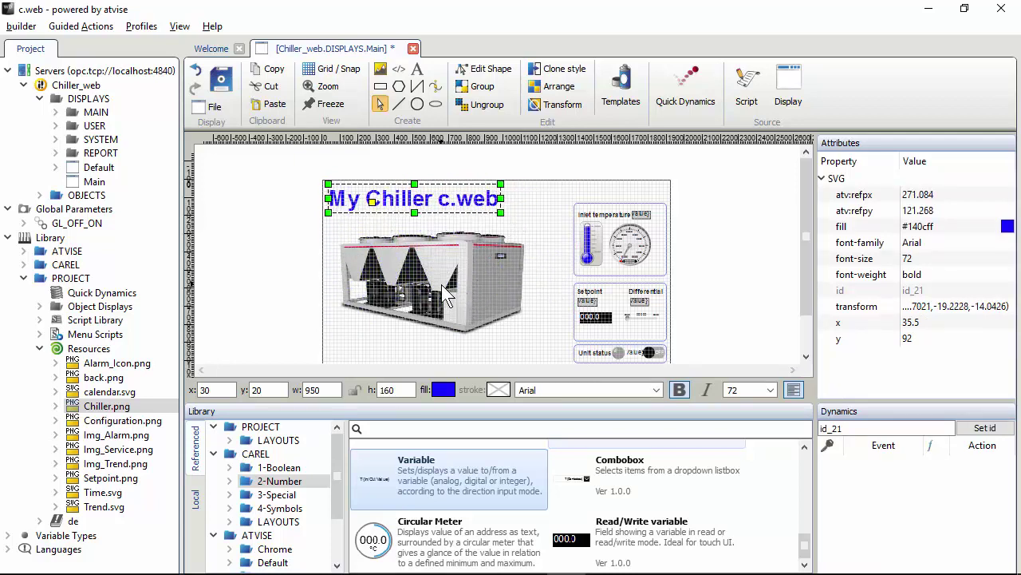
Move the chiller picture up to x 30, y -130 so it overlaps the title, and bring the picture forward.
{"action": "left_click", "coordinate": [399, 286]}
{"action": "left_click_drag", "start_coordinate": [399, 287], "coordinate": [391, 239]}
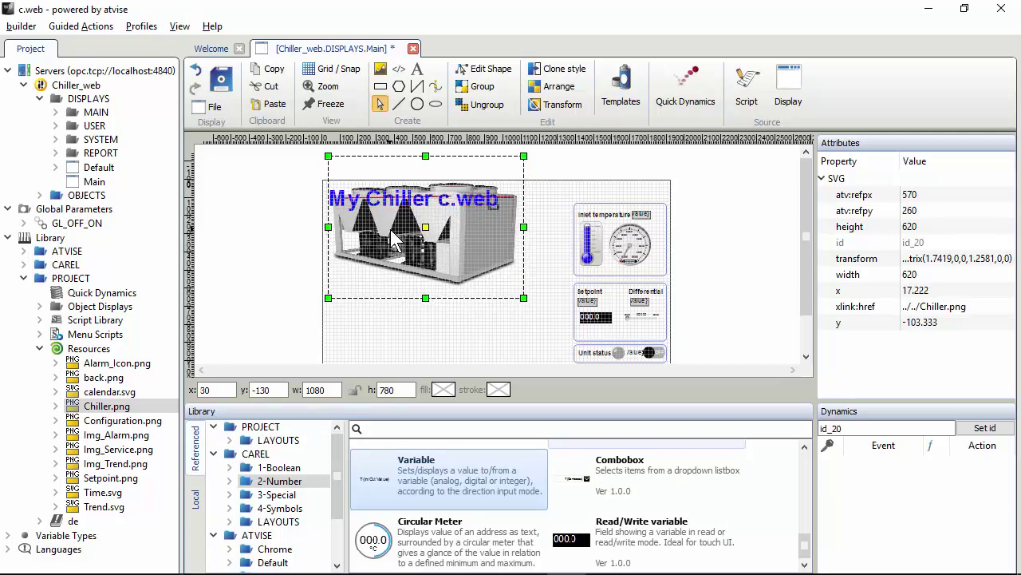
{"action": "left_click", "coordinate": [377, 200]}
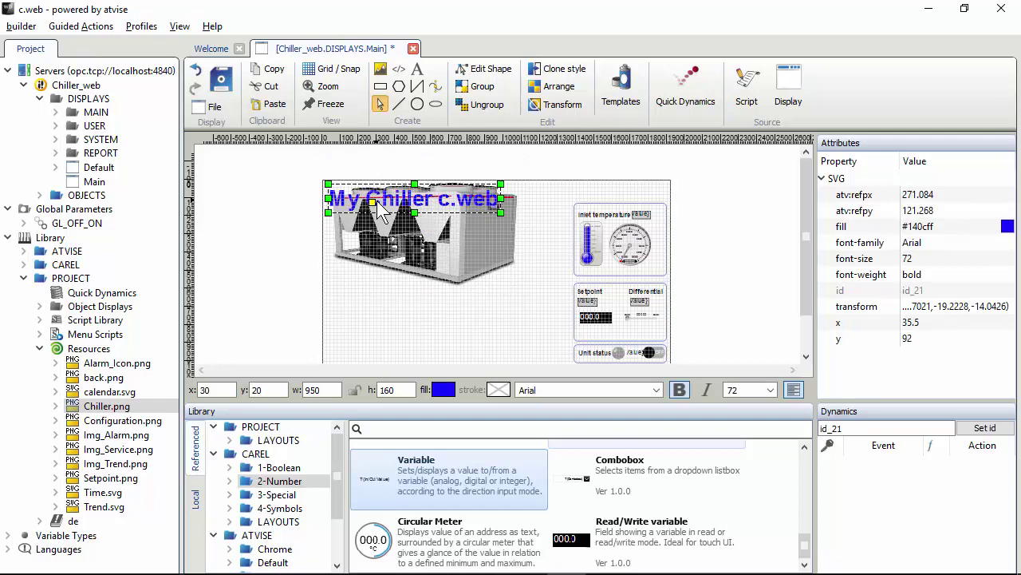
{"action": "left_click", "coordinate": [416, 257]}
{"action": "right_click", "coordinate": [415, 257]}
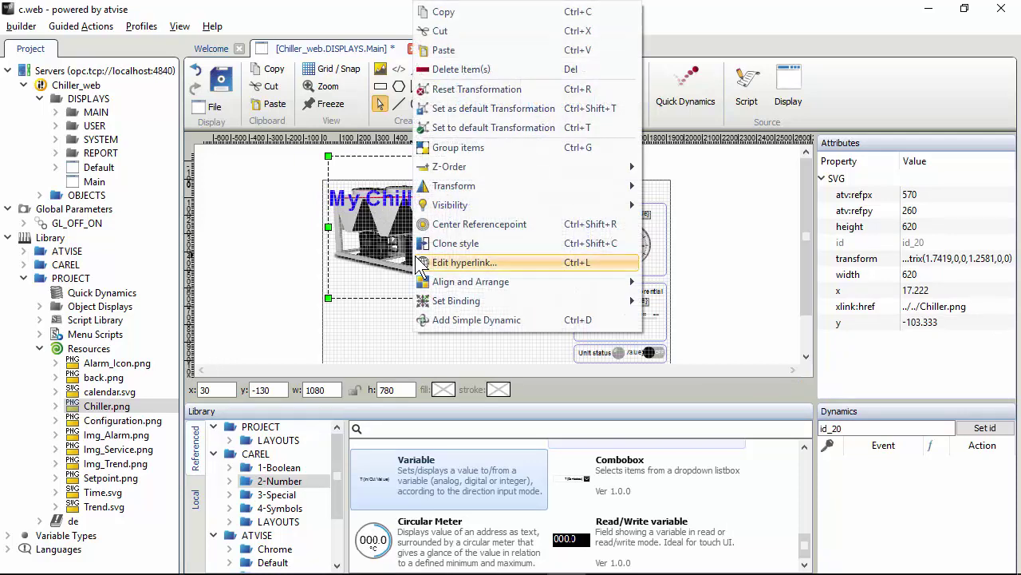
{"action": "mouse_move", "coordinate": [556, 286]}
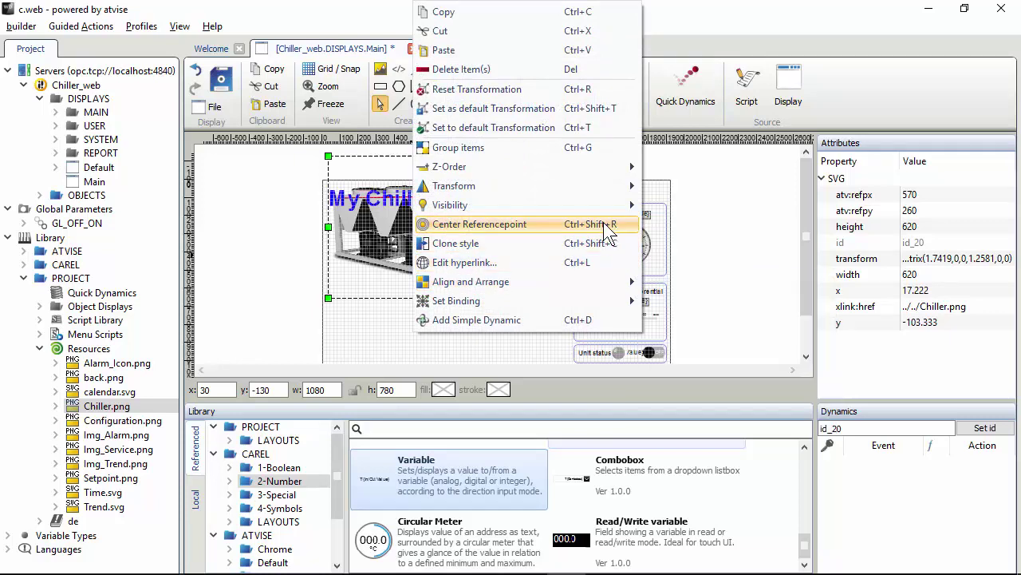
{"action": "mouse_move", "coordinate": [609, 169]}
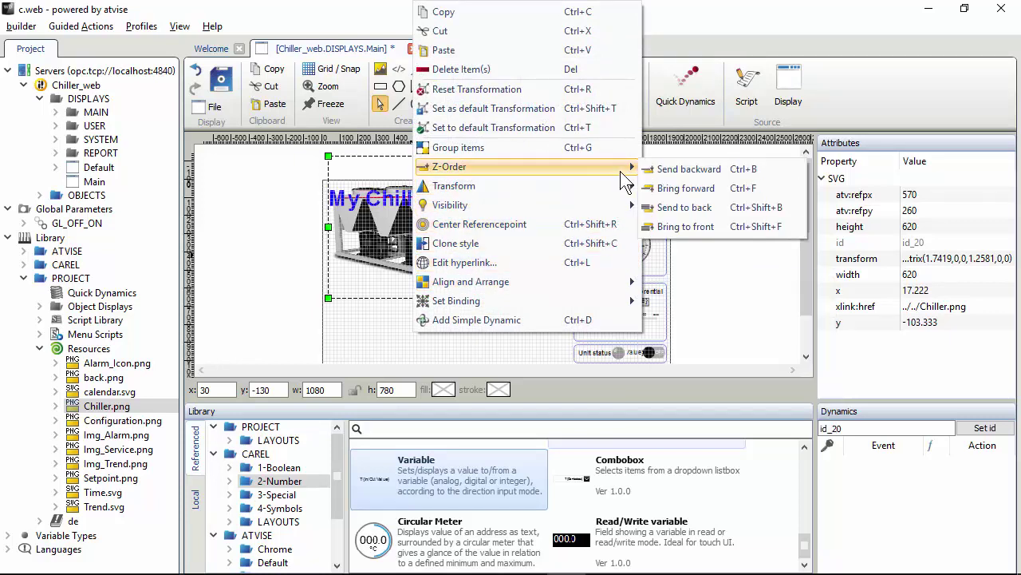
{"action": "left_click", "coordinate": [680, 190]}
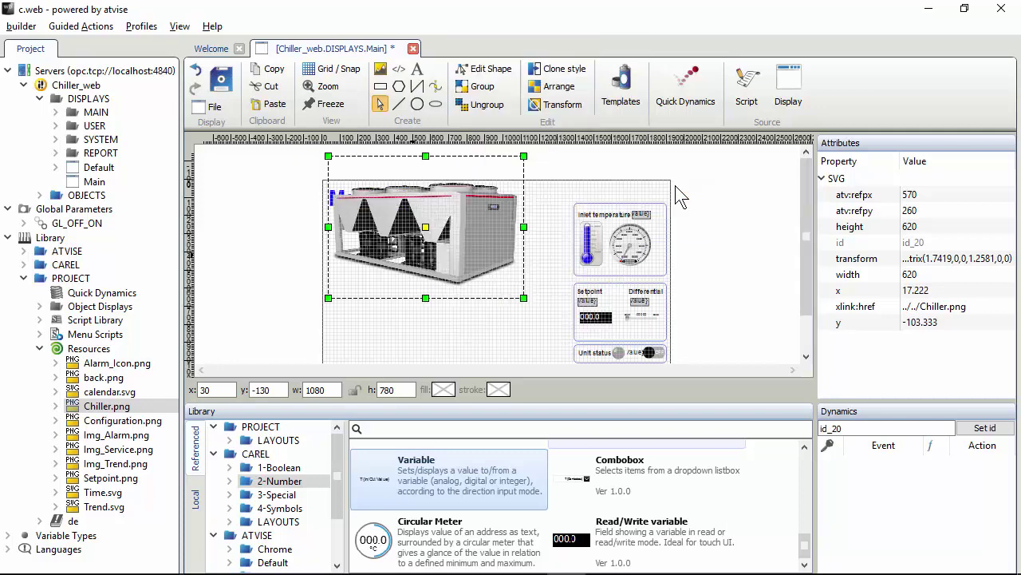
Send the chiller picture to the back and place it under the title at x 20, y 30, about 1150 wide and 900 high.
{"action": "left_click_drag", "start_coordinate": [451, 257], "coordinate": [462, 226]}
{"action": "right_click", "coordinate": [468, 205]}
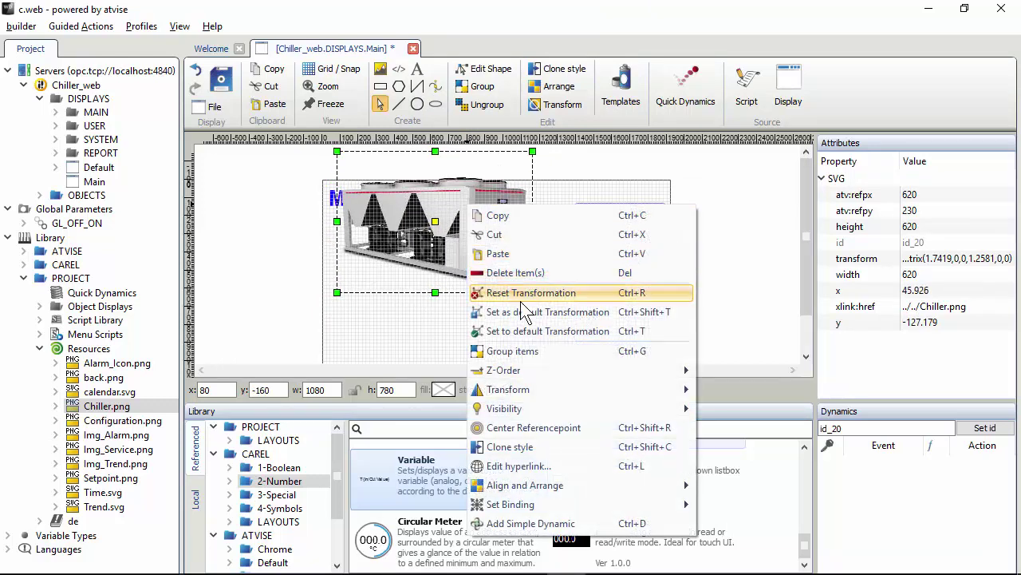
{"action": "mouse_move", "coordinate": [534, 373]}
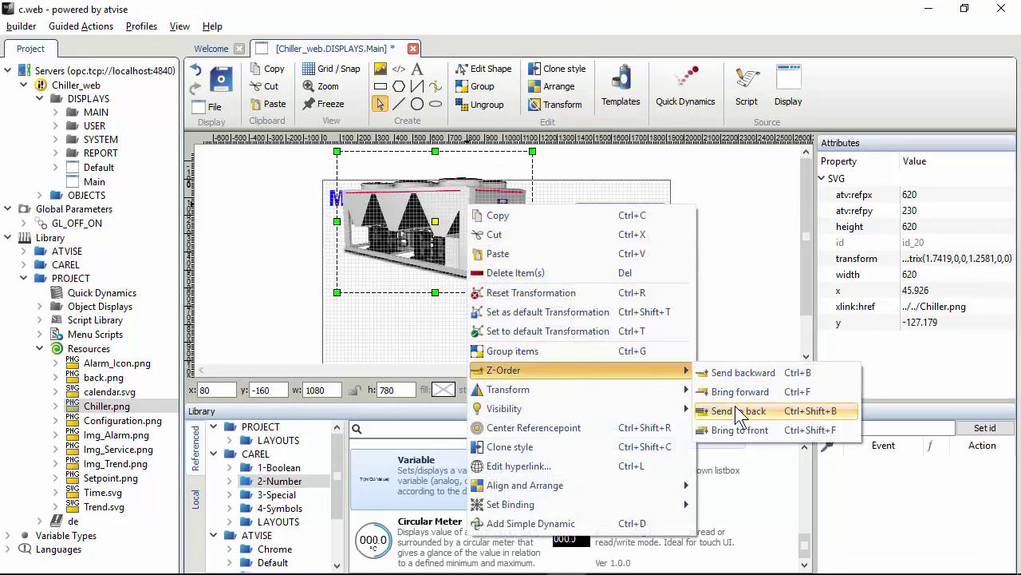
{"action": "left_click", "coordinate": [736, 410]}
{"action": "left_click_drag", "start_coordinate": [470, 244], "coordinate": [461, 284]}
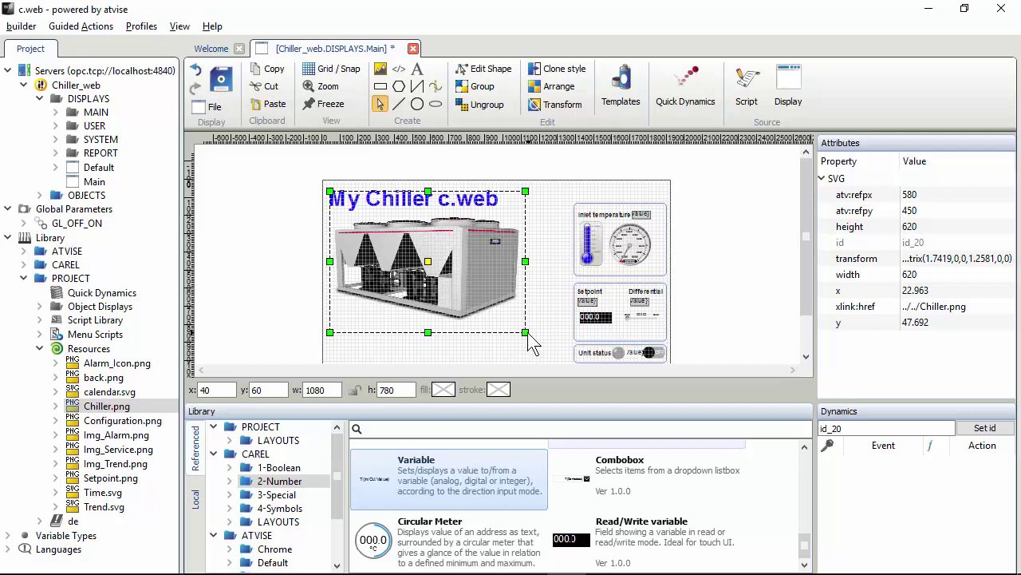
{"action": "left_click_drag", "start_coordinate": [527, 333], "coordinate": [538, 354]}
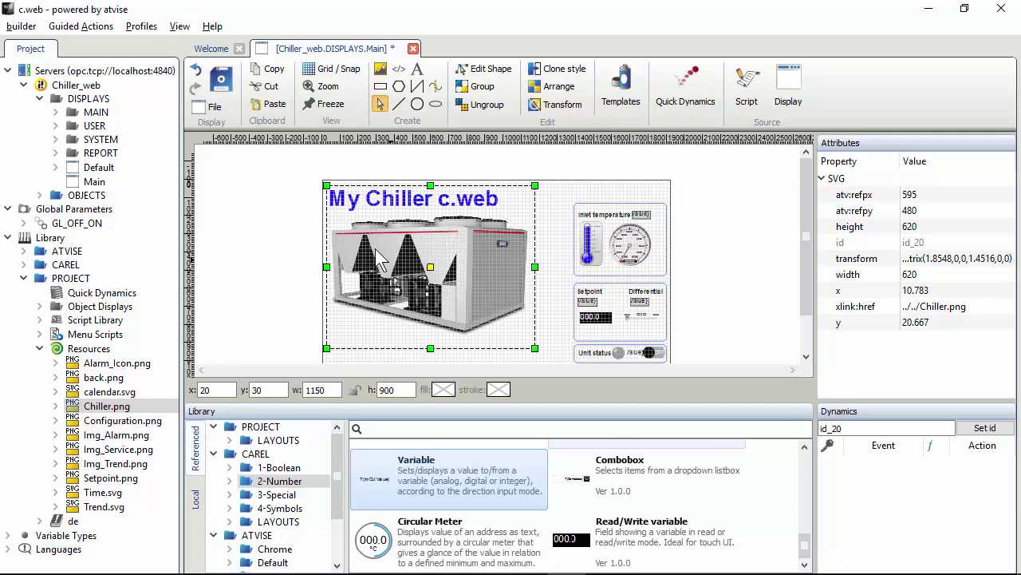
Distribute the Chiller_web project, saving the unsaved display changes.
{"action": "right_click", "coordinate": [83, 87]}
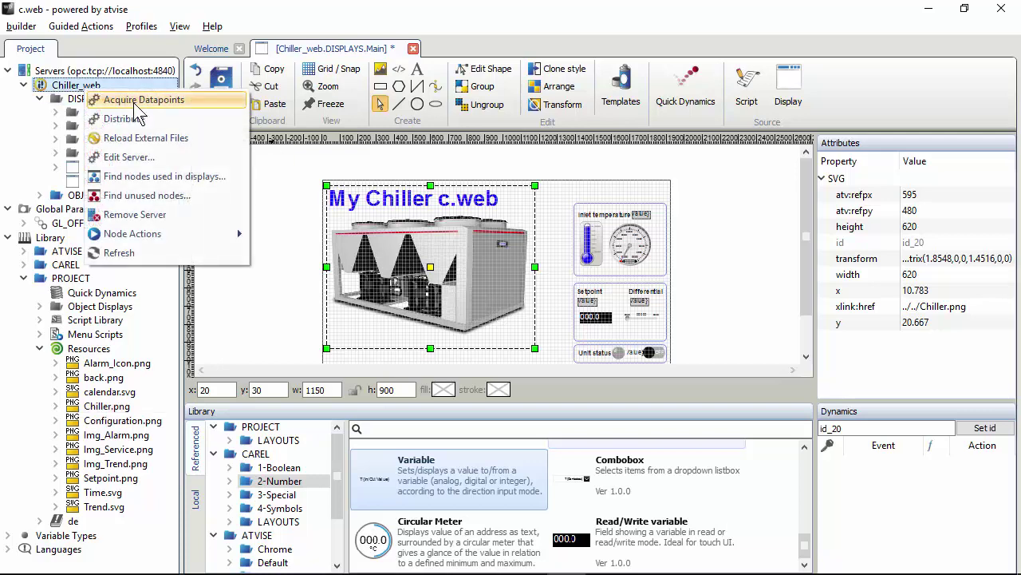
{"action": "left_click", "coordinate": [146, 116]}
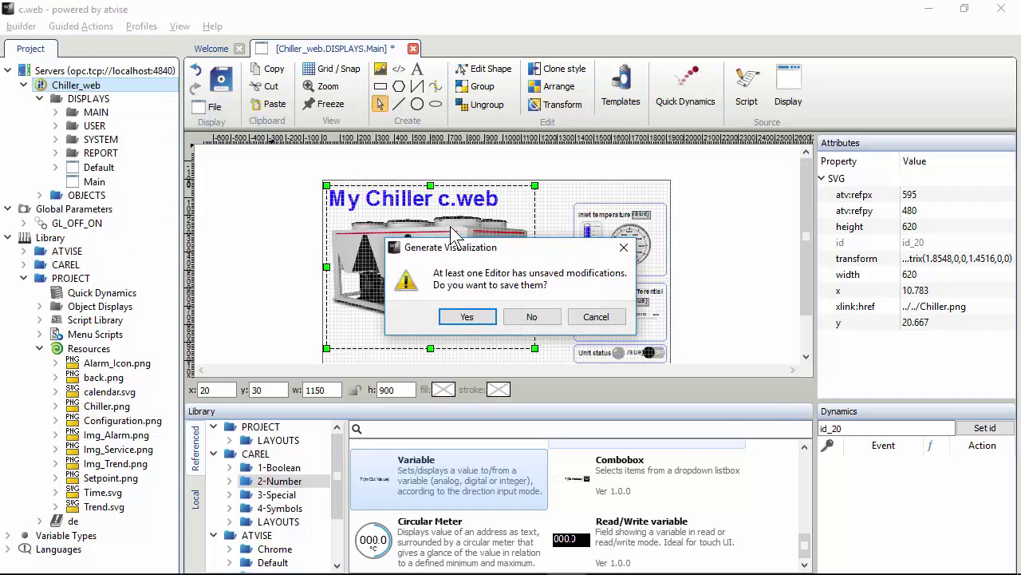
{"action": "left_click", "coordinate": [489, 317]}
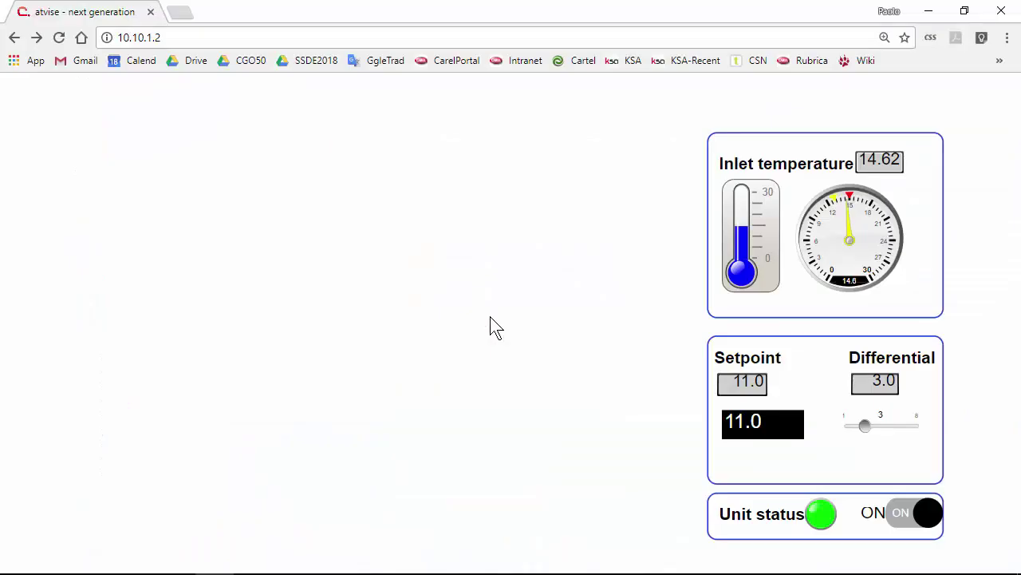
Switch to the Chrome browser and reload the frame at 10.10.1.2 to check the updated Main display.
{"action": "right_click", "coordinate": [492, 324]}
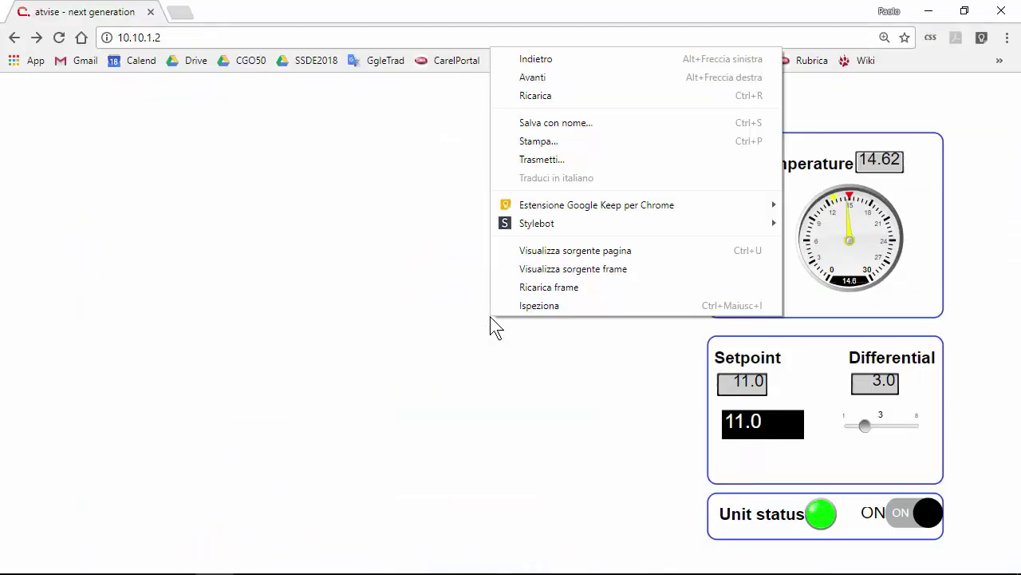
{"action": "left_click", "coordinate": [549, 292]}
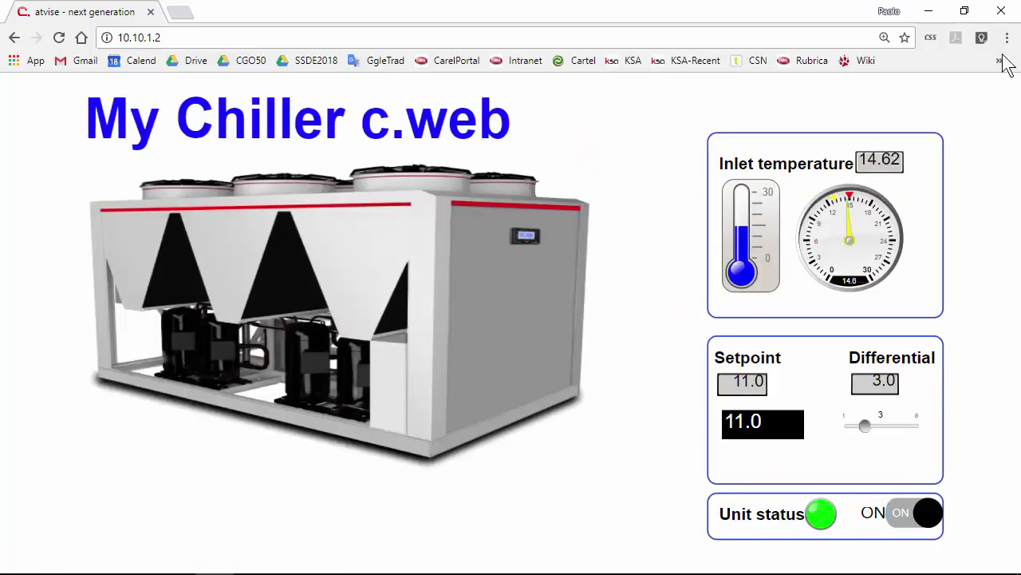